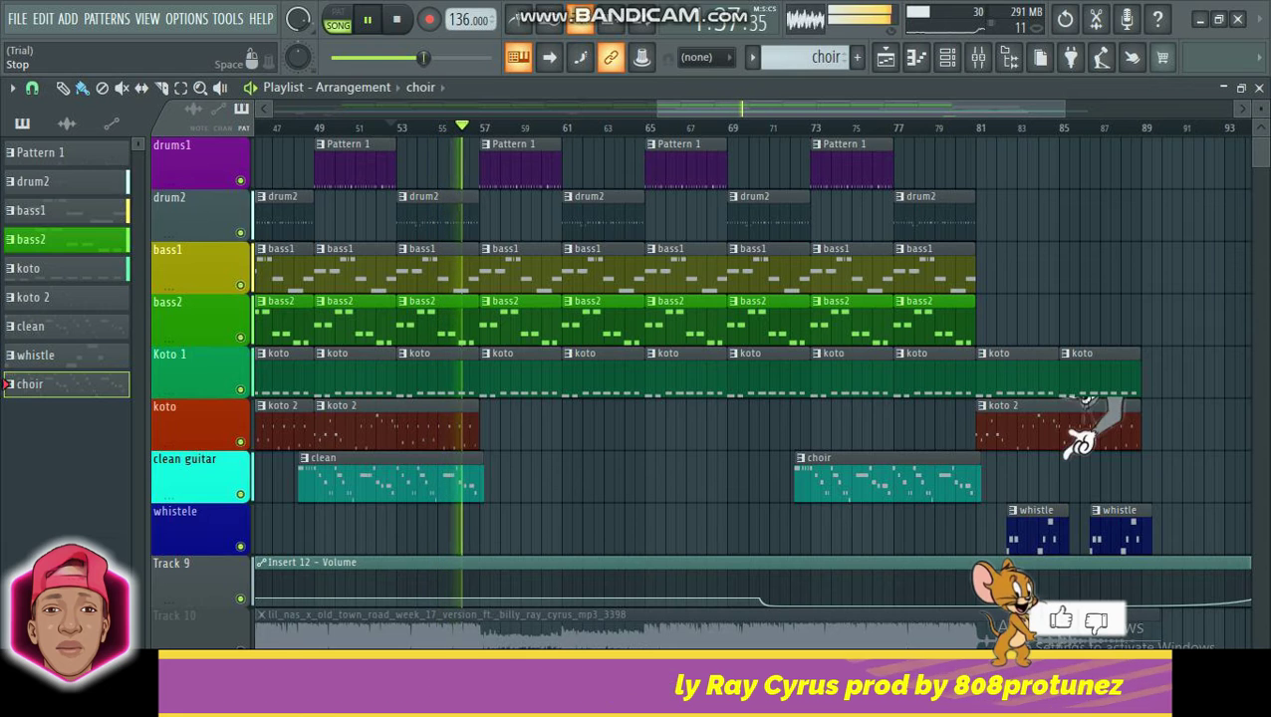
- Stop the song, switch to pattern mode, and play Pattern 1's drum steps in the Channel rack
key(space)
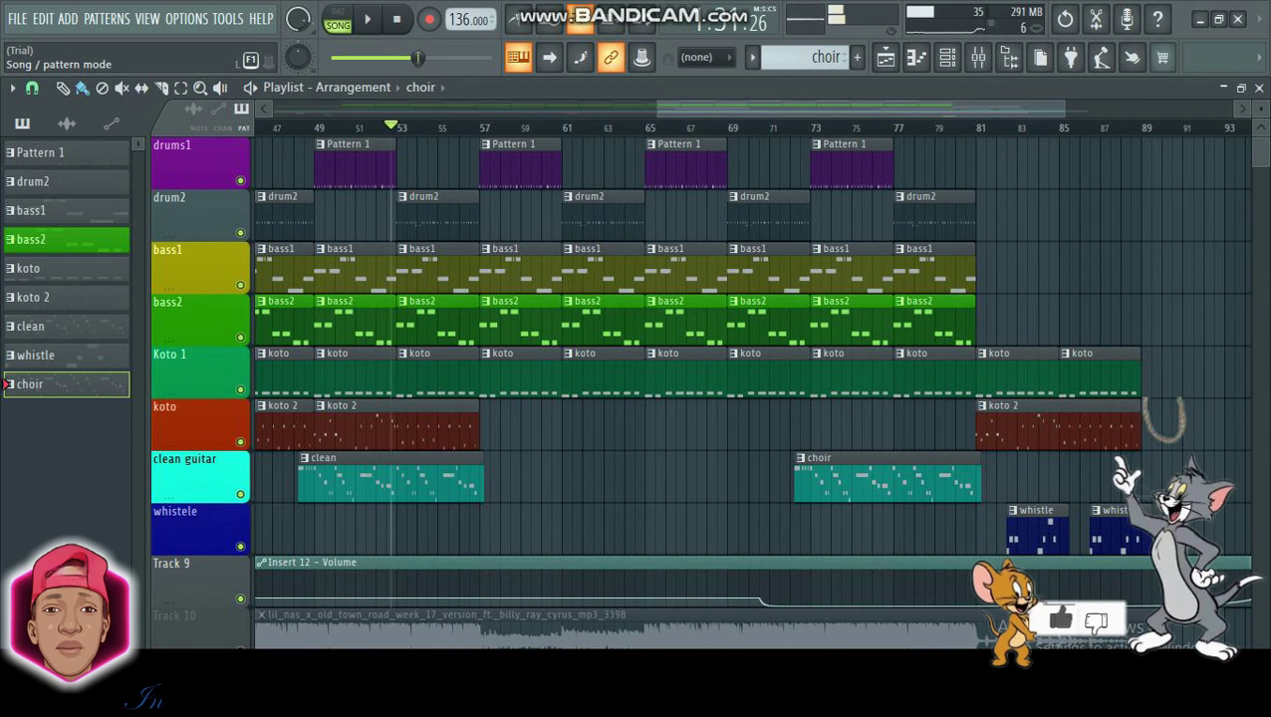
click(337, 19)
double_click(328, 167)
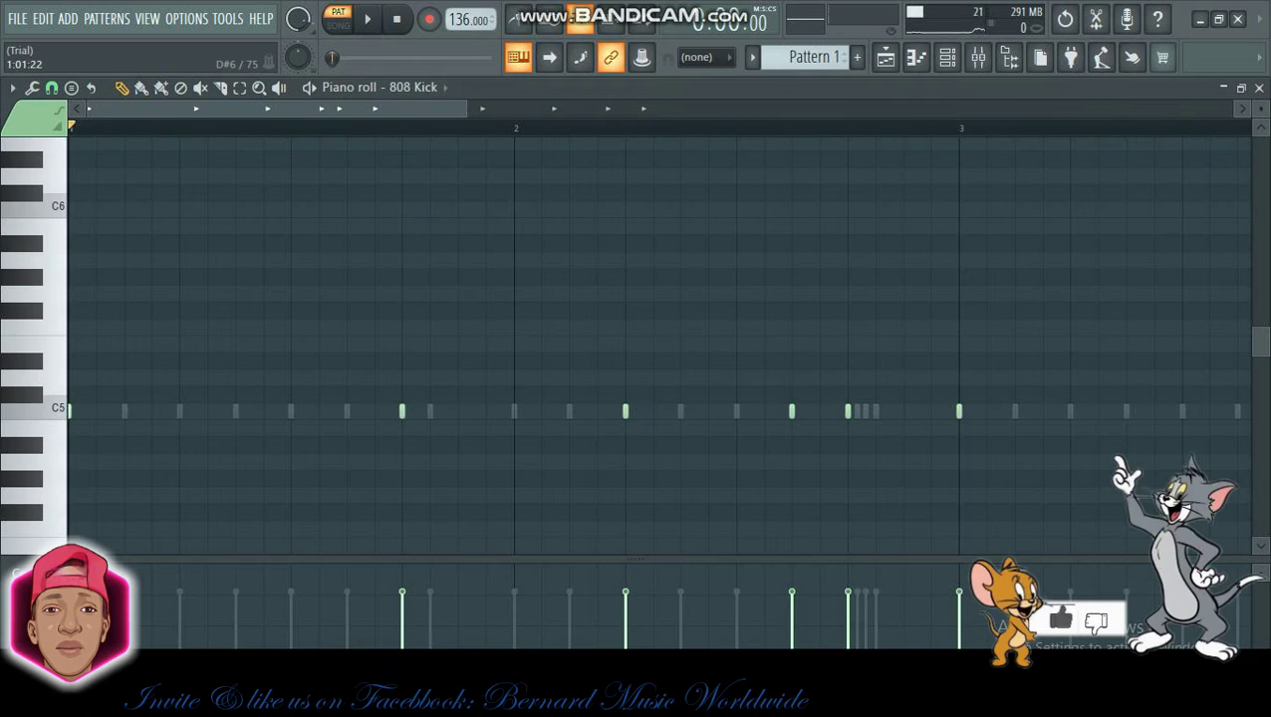
click(947, 58)
click(947, 57)
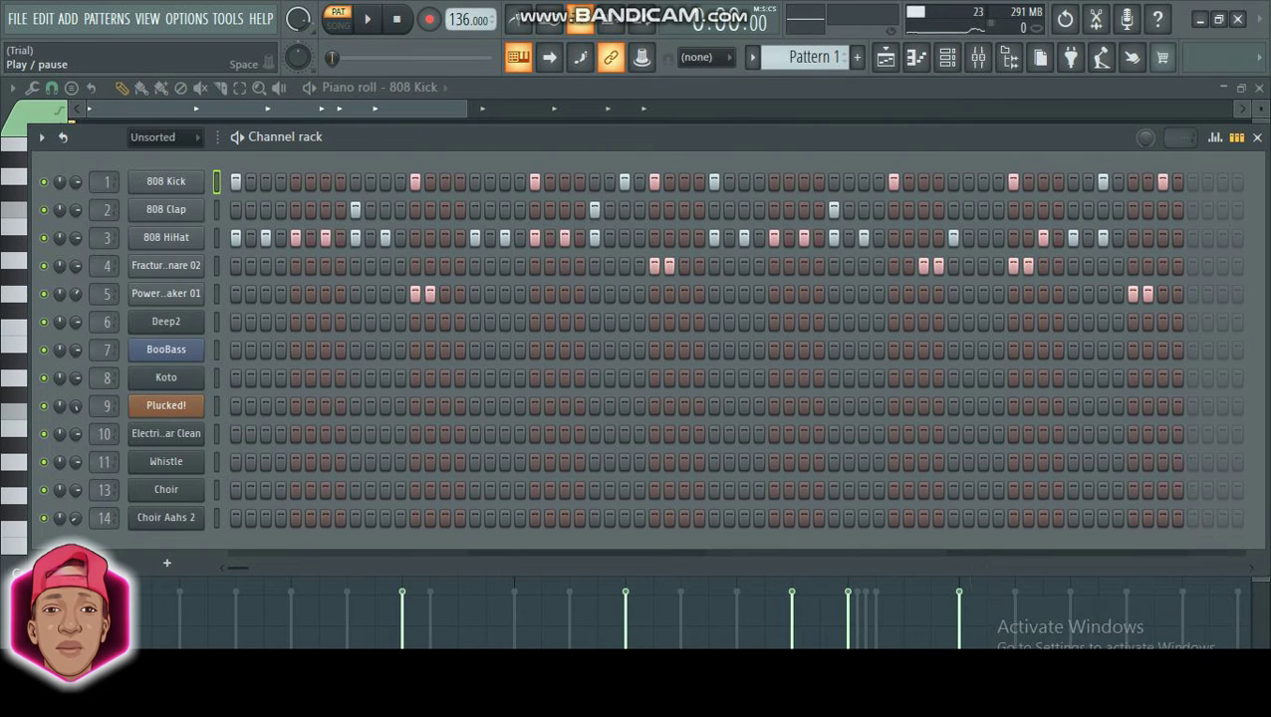
key(space)
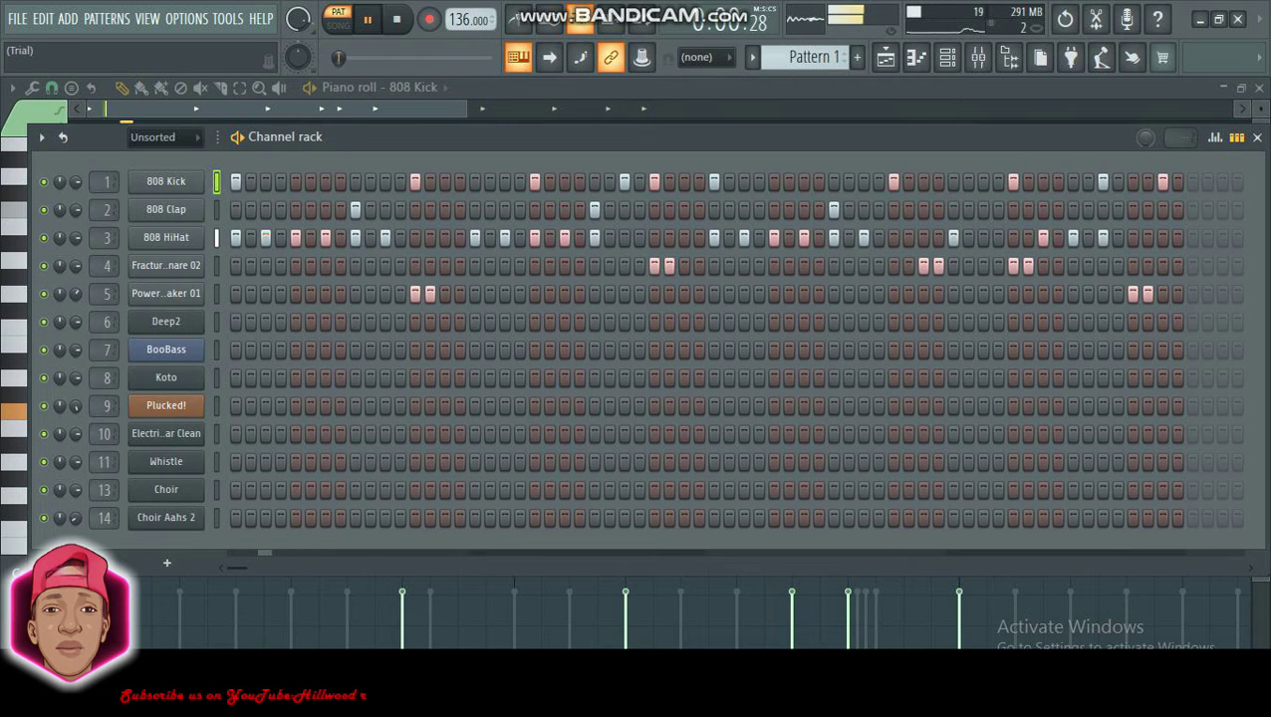
- Inspect the sampler settings of the Fracture Snare 02 and Power Shaker 01 channels, closing each one
click(165, 266)
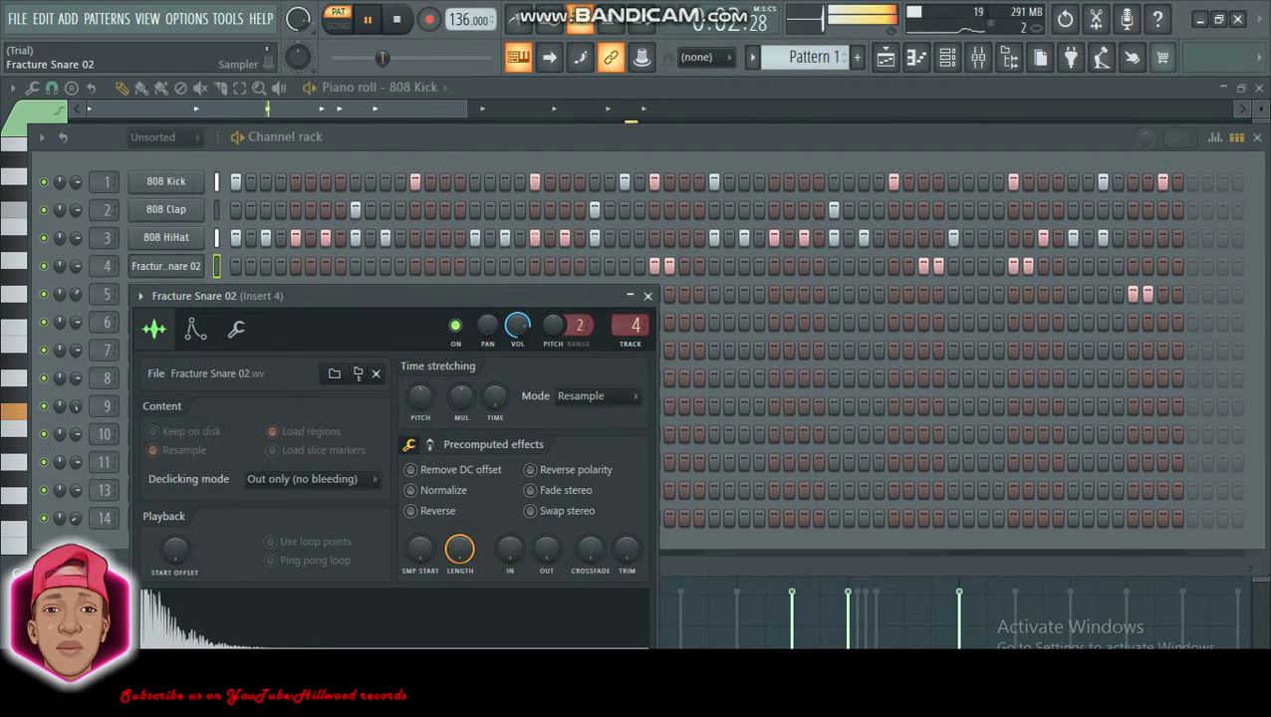
click(165, 266)
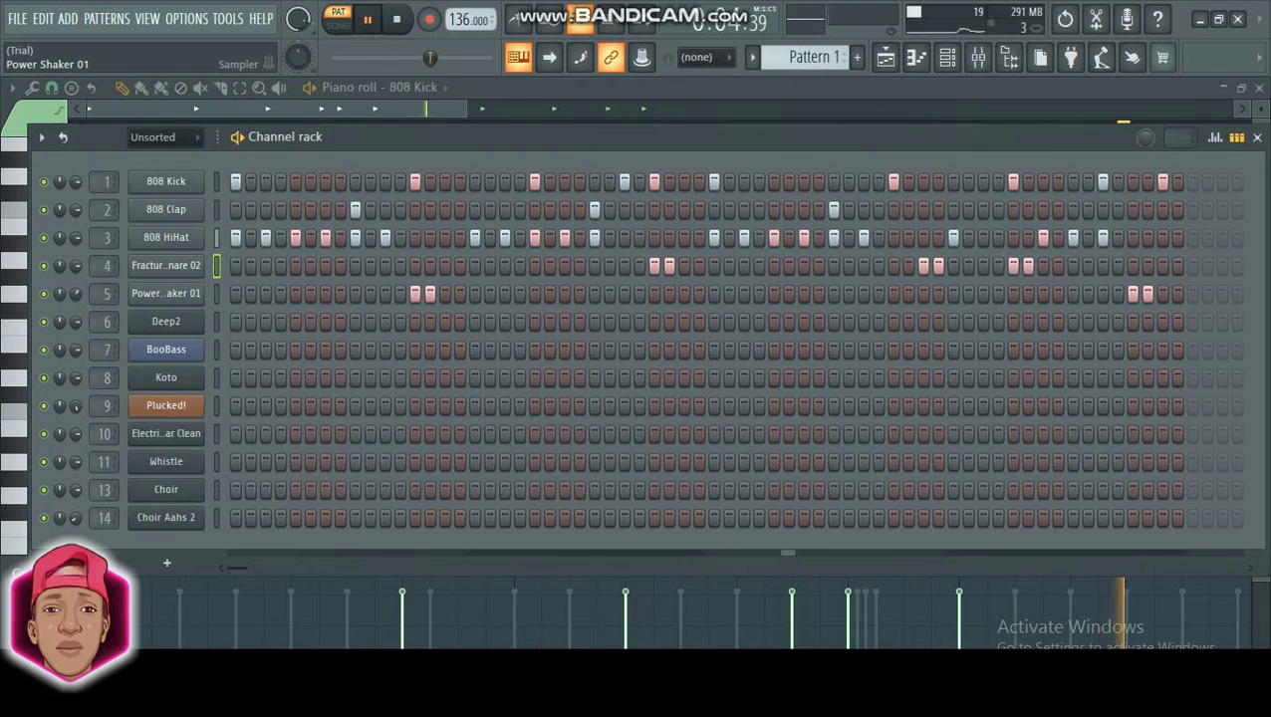
click(165, 294)
click(166, 293)
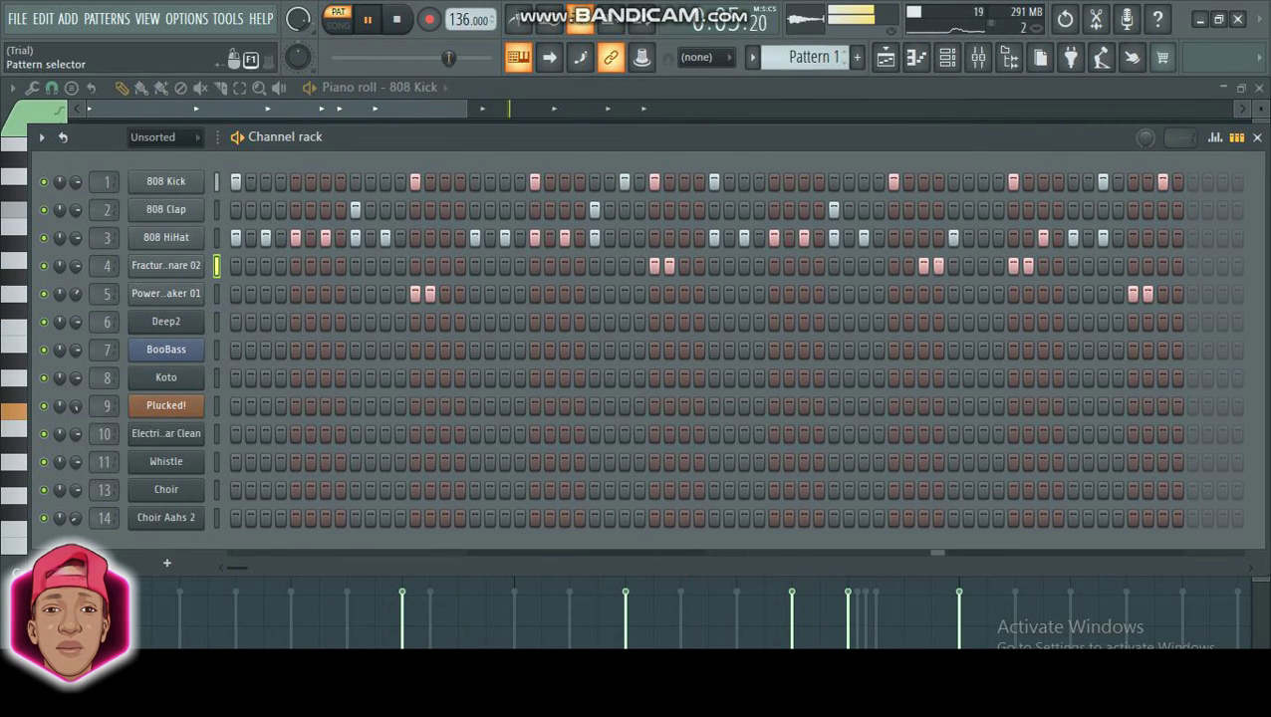
- Examine Pattern 1's Fracture Snare 02 and Power Shaker 01 notes in the Piano roll, and return to the Playlist
click(916, 58)
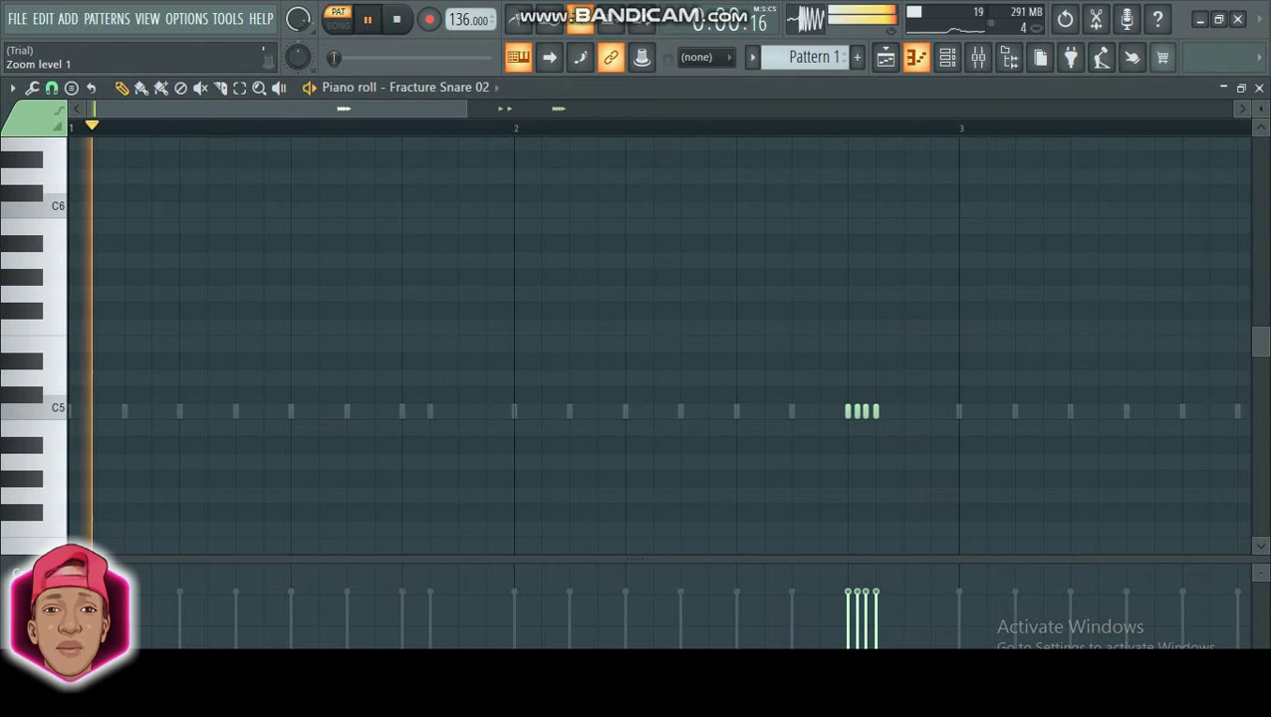
drag(465, 109, 809, 109)
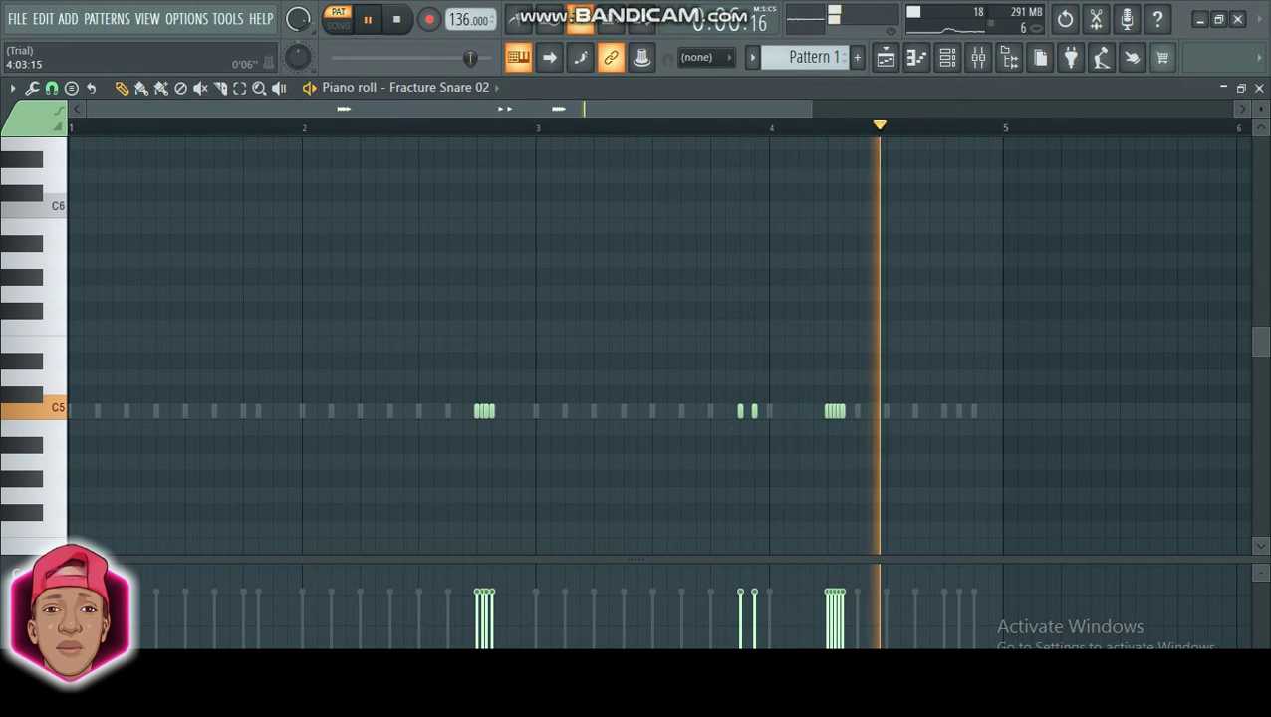
click(1258, 88)
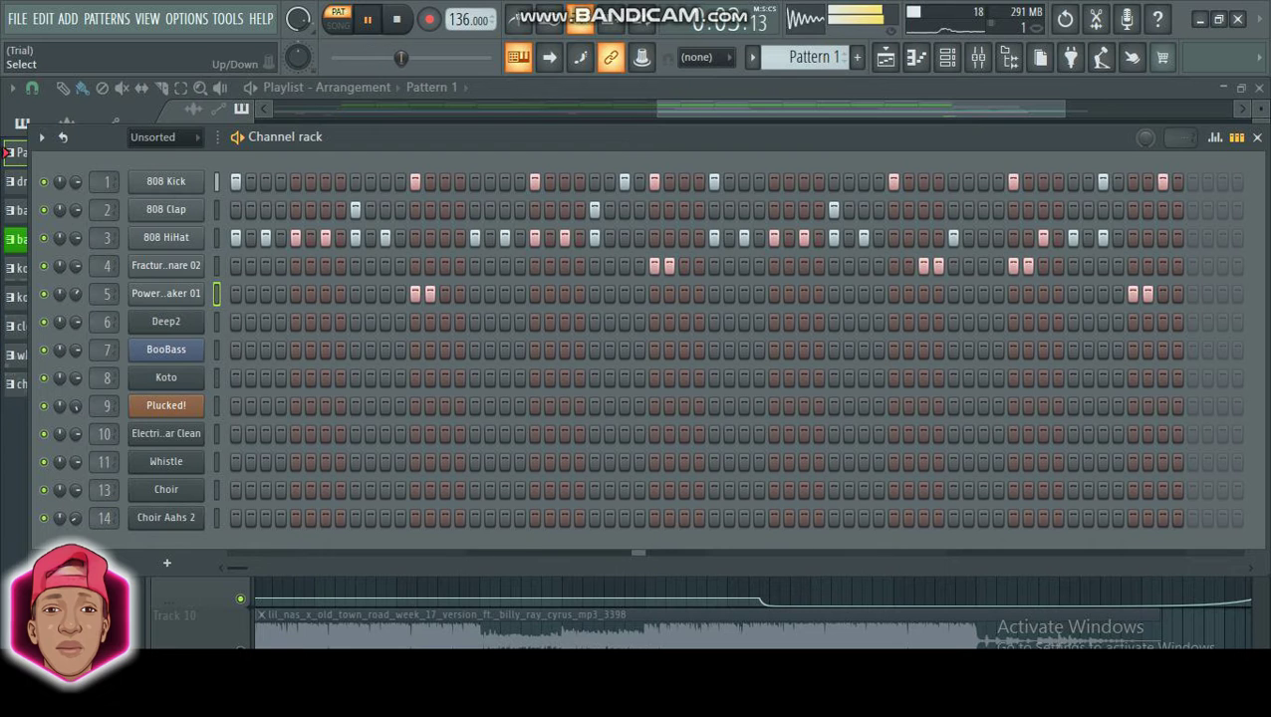
click(916, 58)
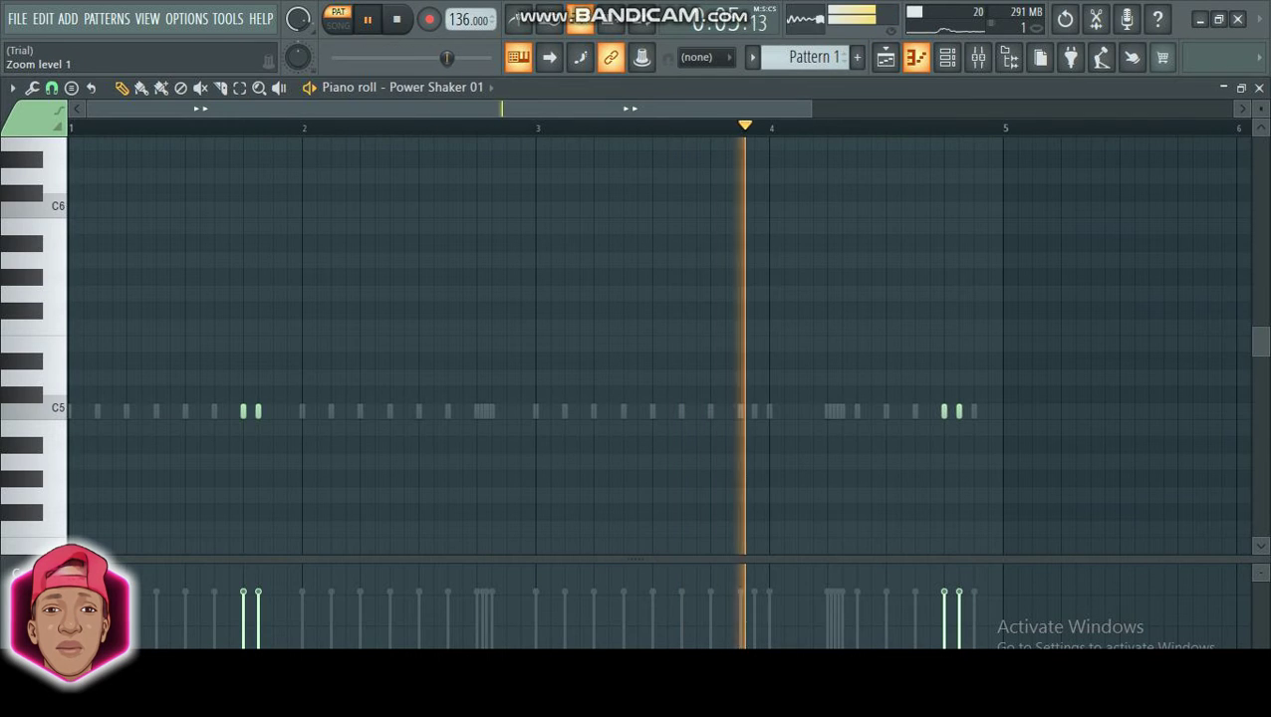
click(1259, 88)
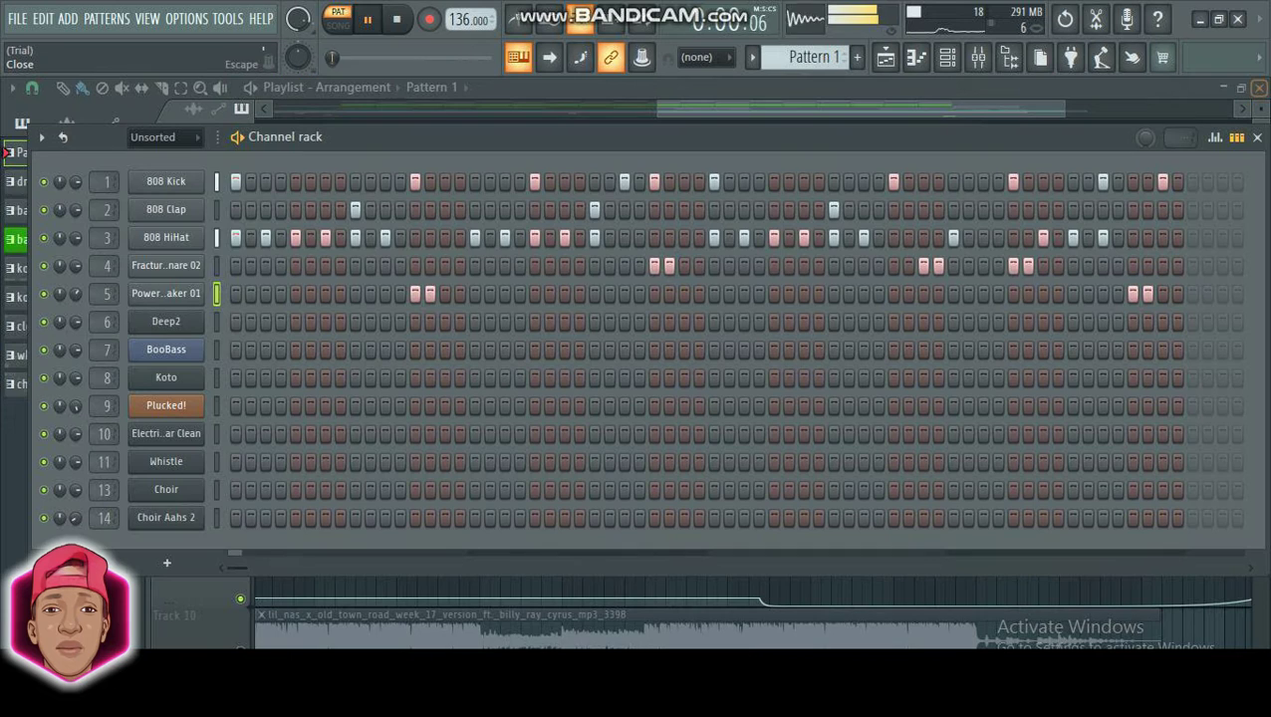
key(F6)
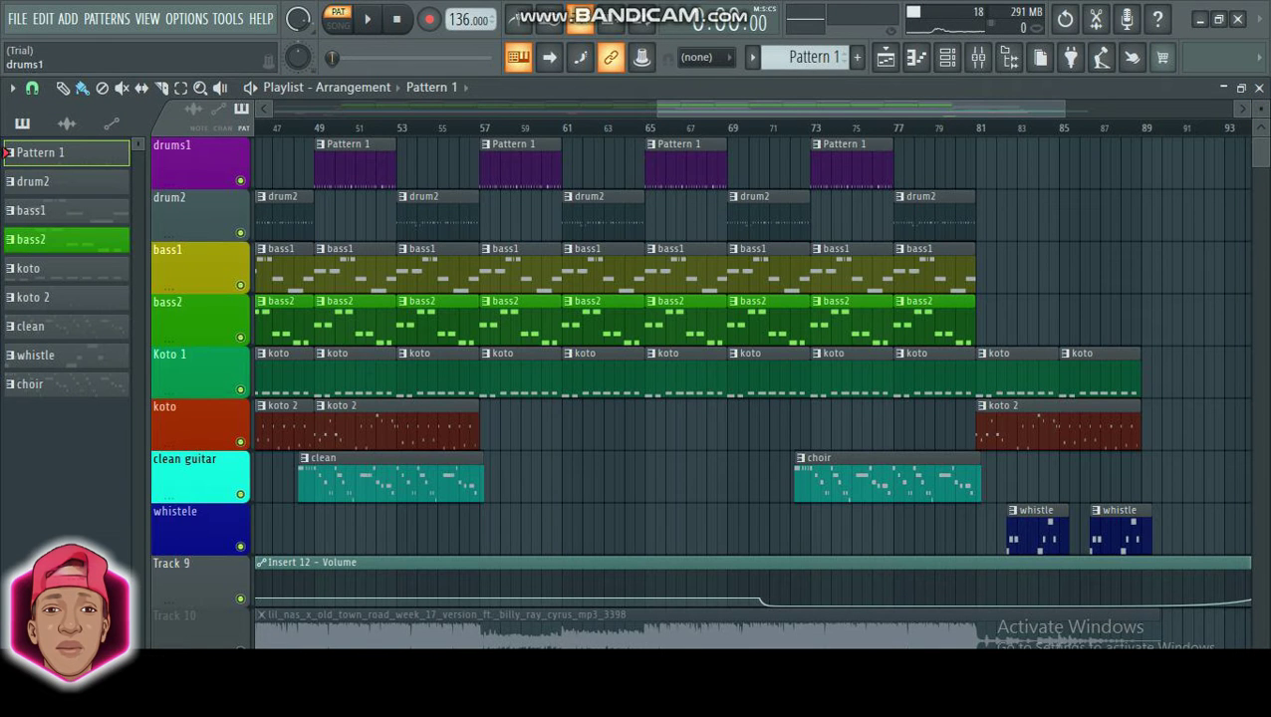
- Review the drum2 pattern's steps in the Channel rack and its Power Shaker 01 notes in the Piano roll, closing both
double_click(59, 179)
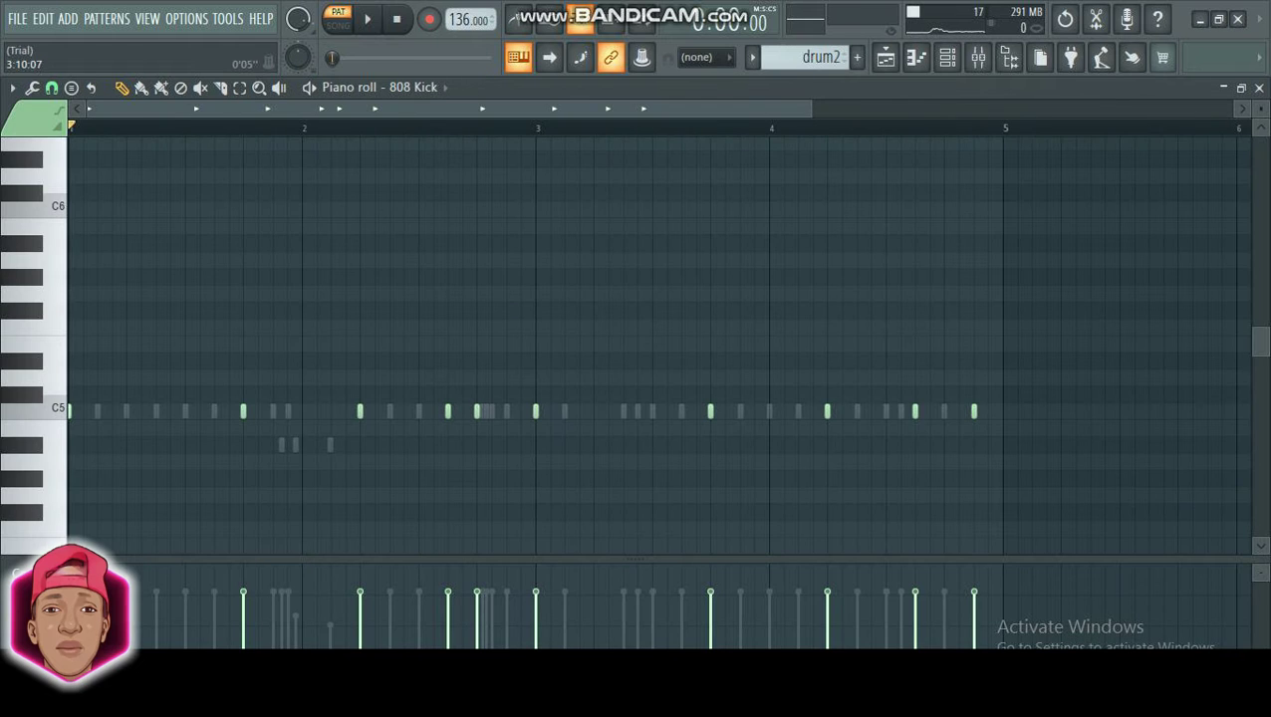
click(1259, 88)
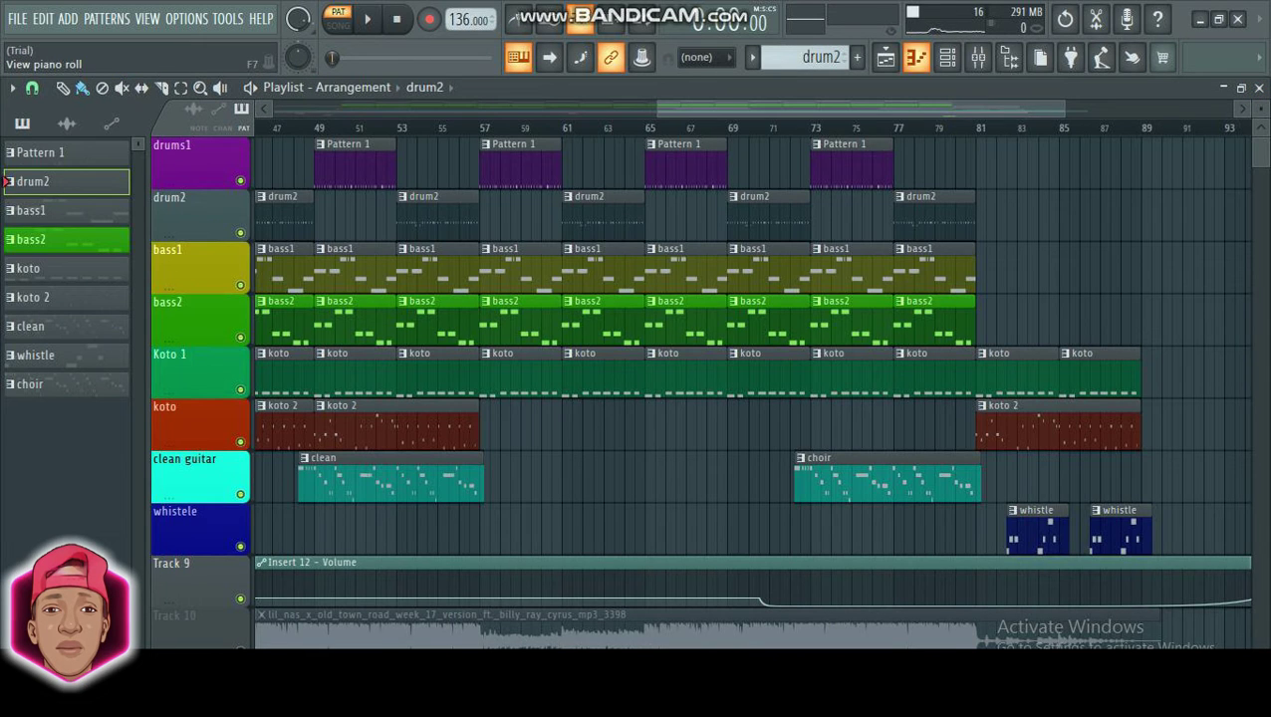
key(F6)
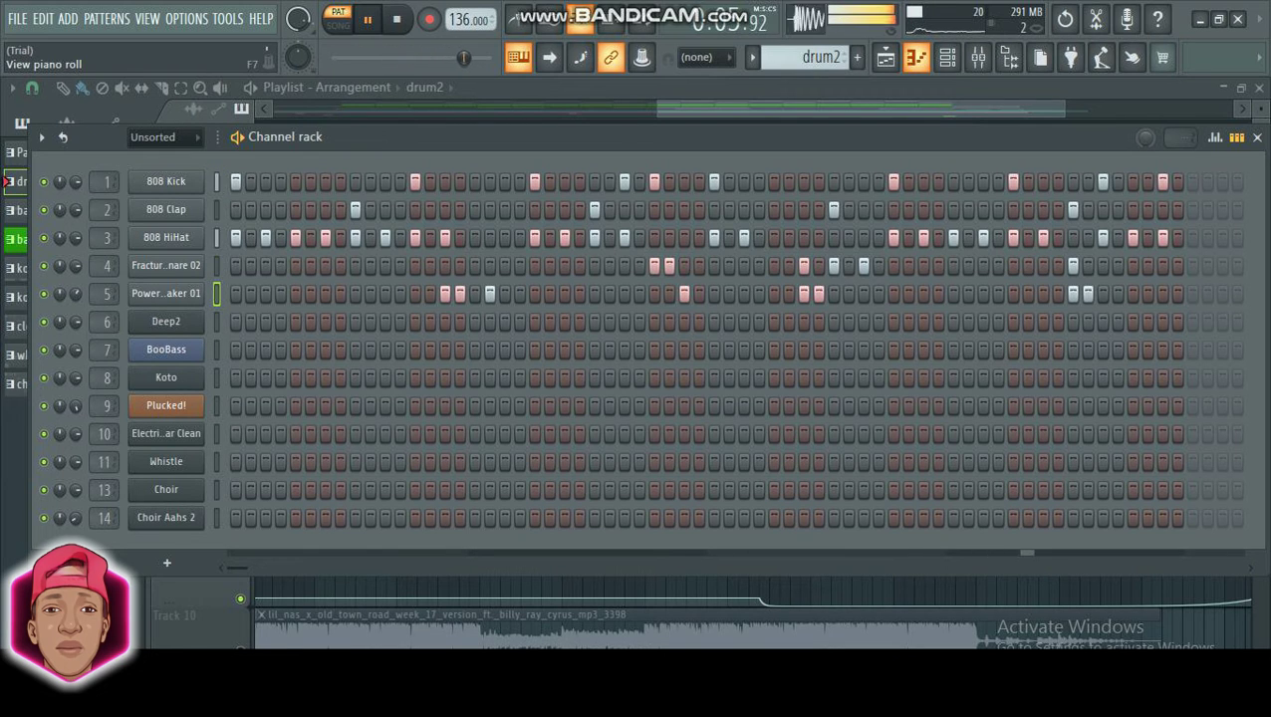
click(916, 58)
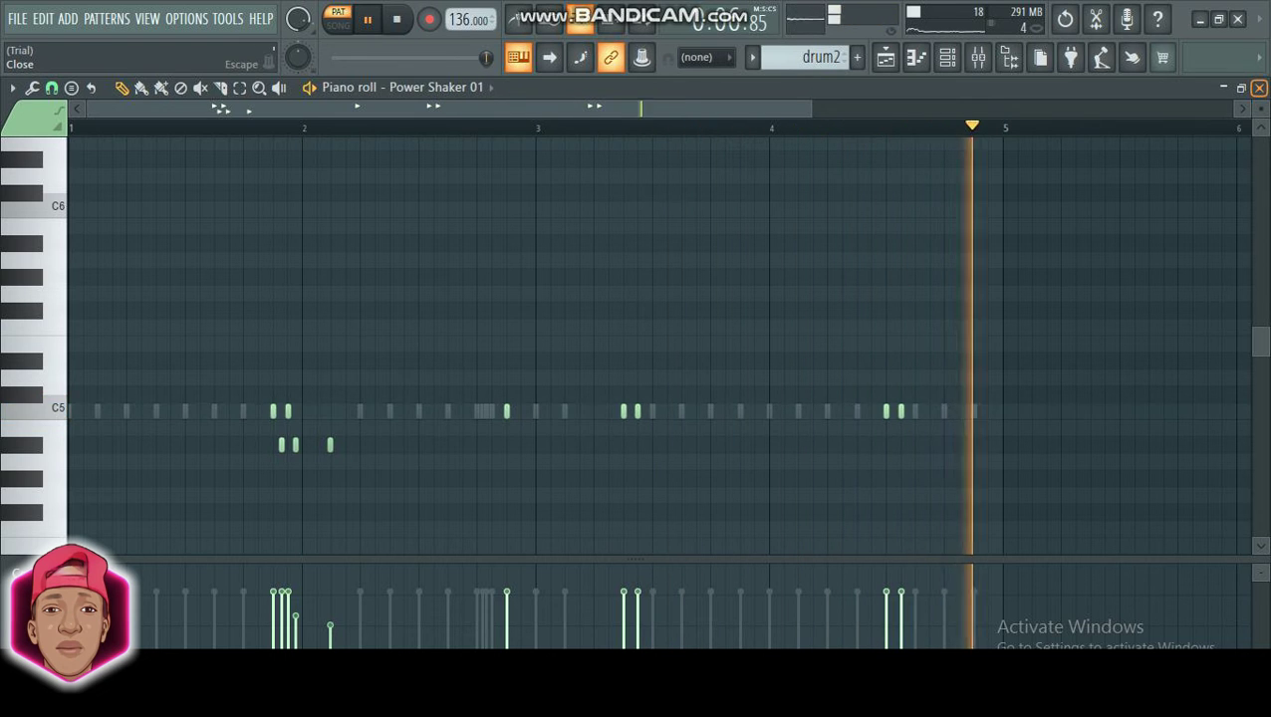
click(1259, 88)
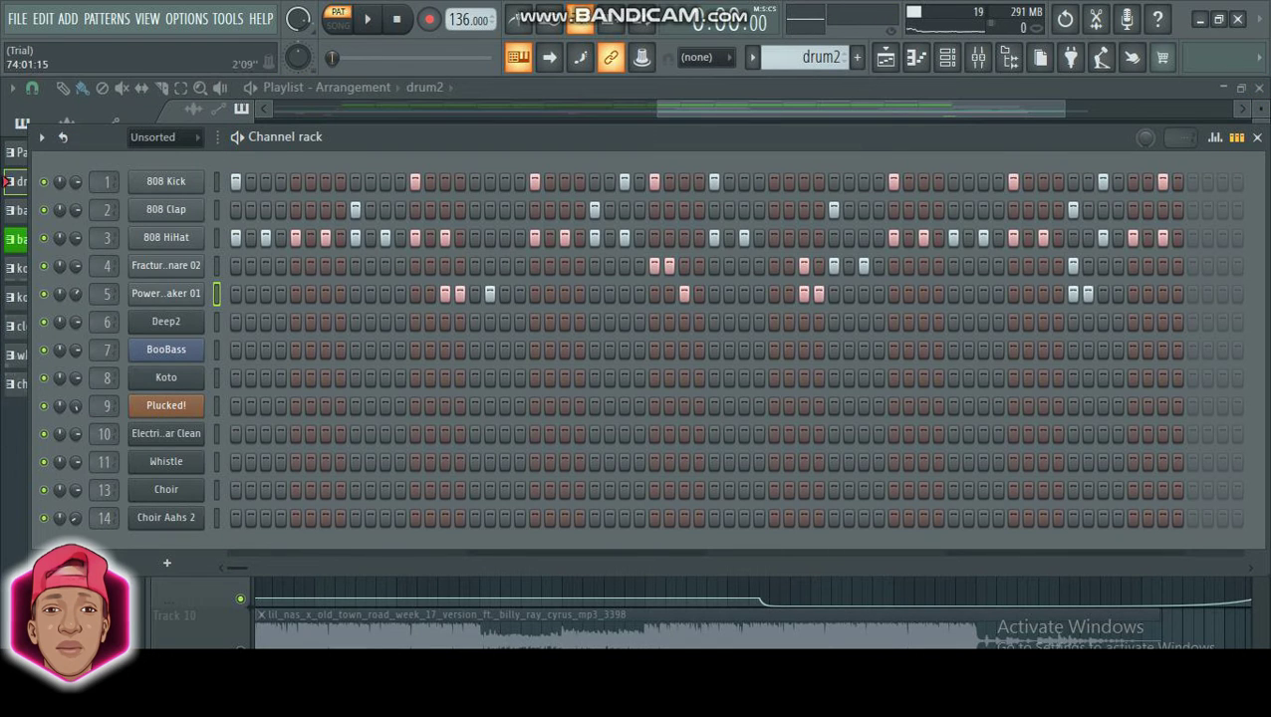
click(1257, 137)
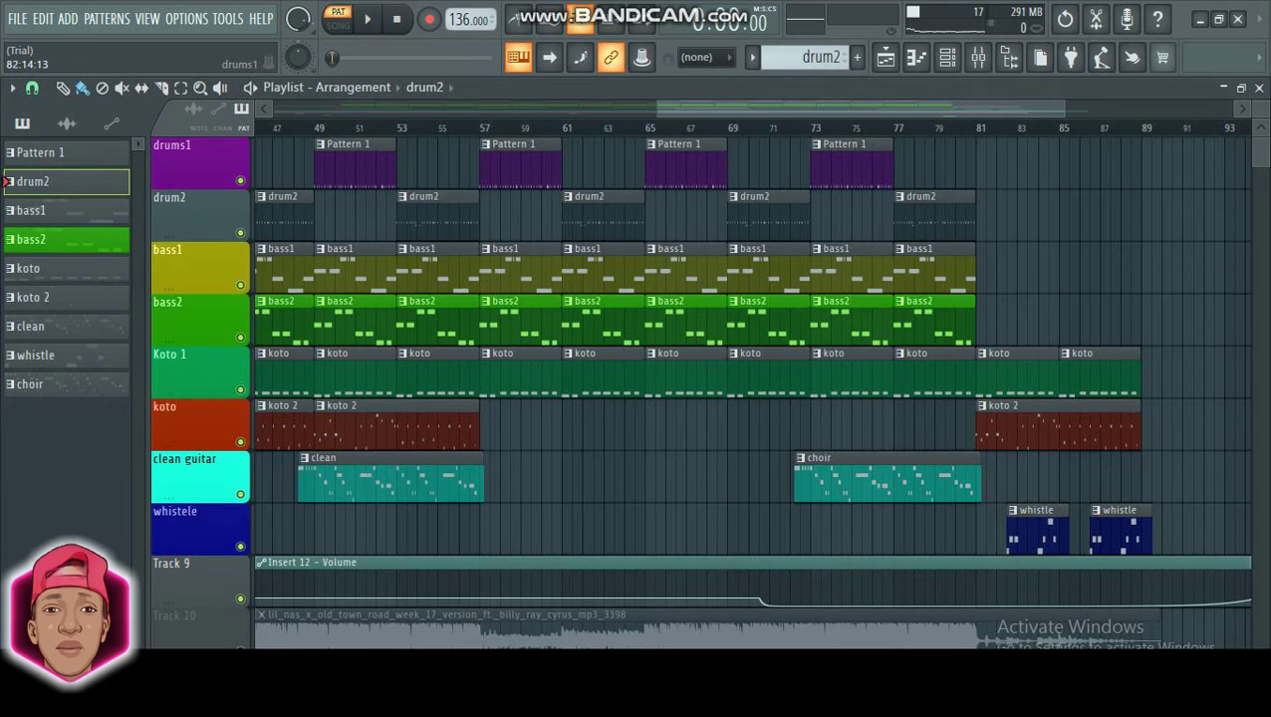
- Open the bass1 pattern in the Piano roll and play its Deep2 notes, showing the lowest ones as well
double_click(40, 211)
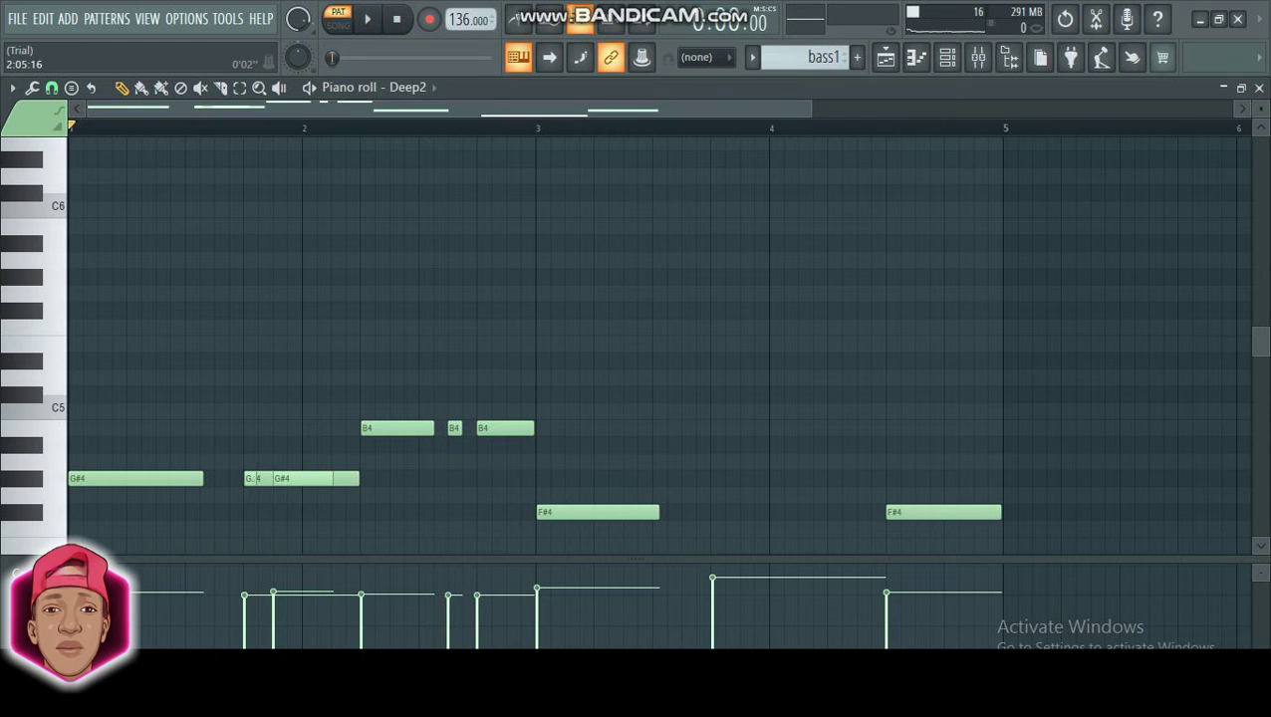
key(space)
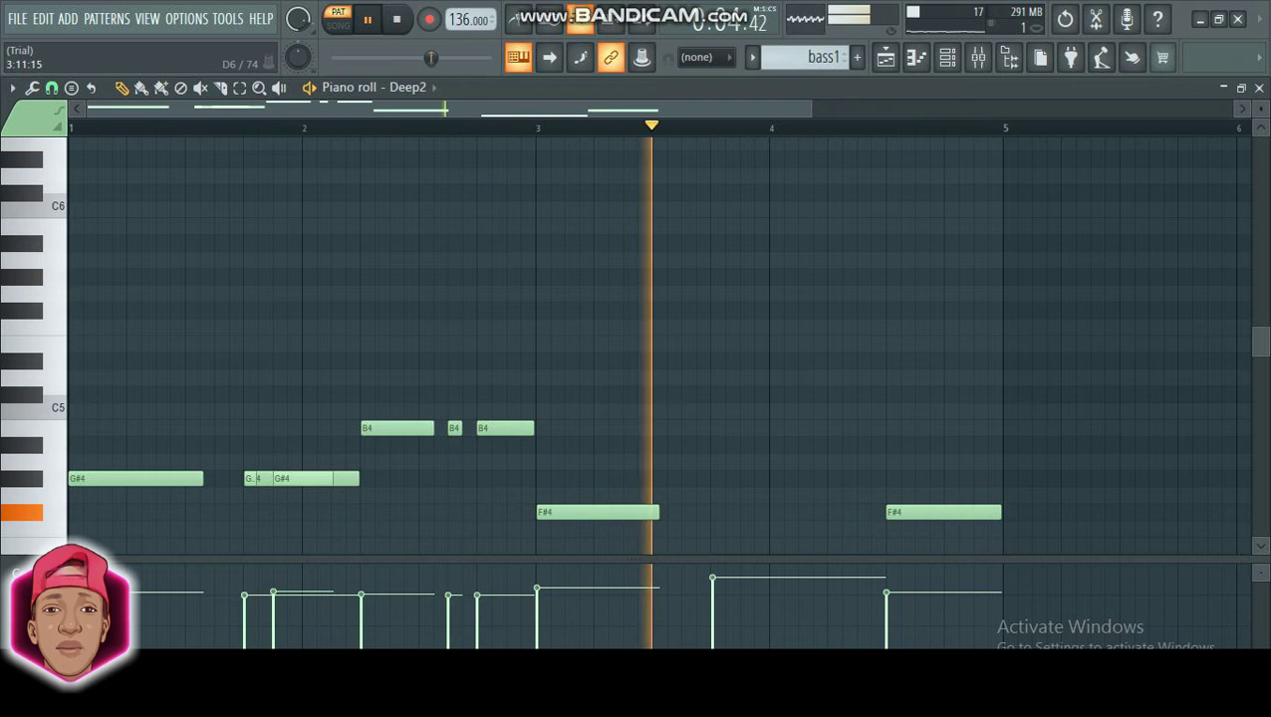
scroll(657, 299, down, 4)
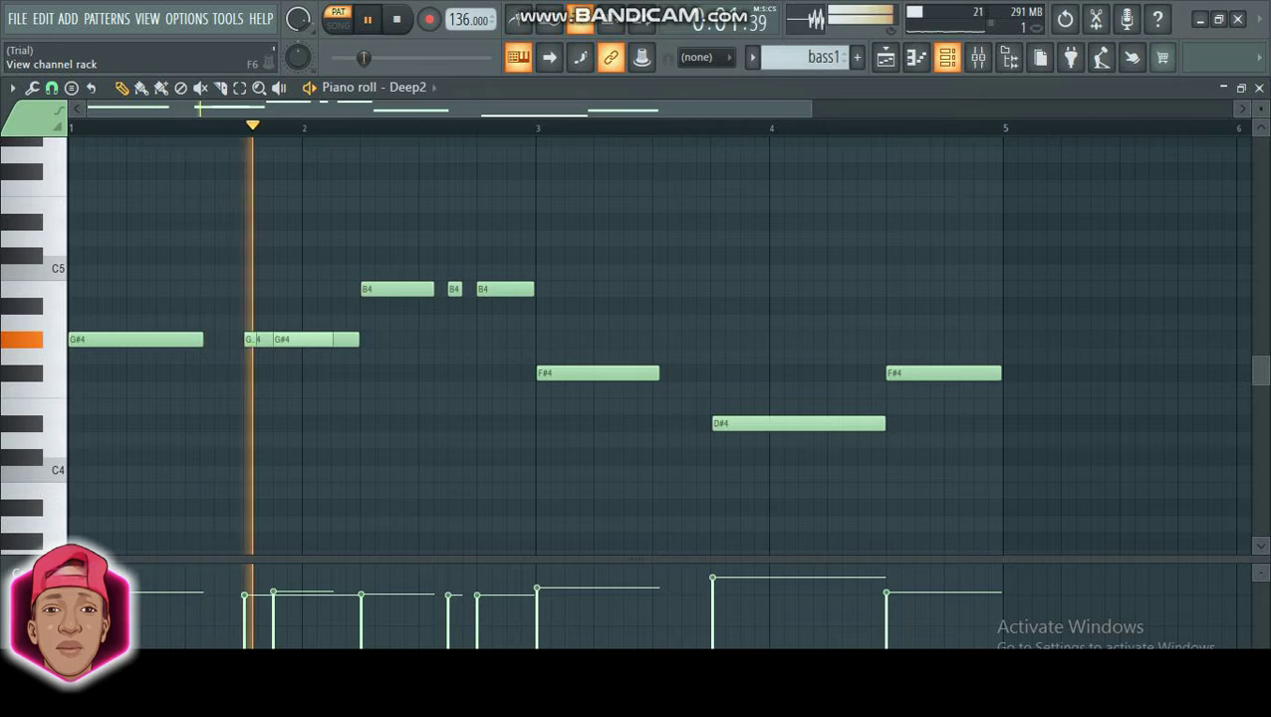
- Inspect the Deep2 channel's Sytrus synth settings, and close everything back to the Playlist
click(948, 57)
click(167, 322)
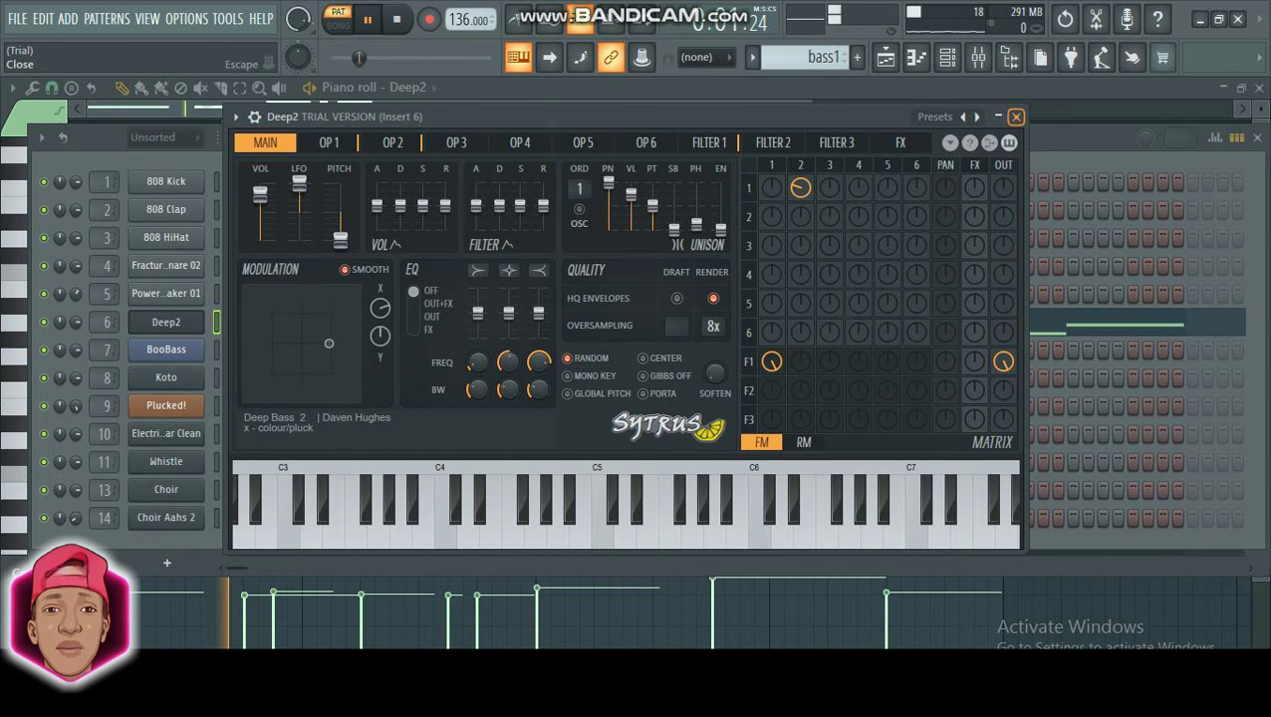
click(1015, 117)
click(1256, 138)
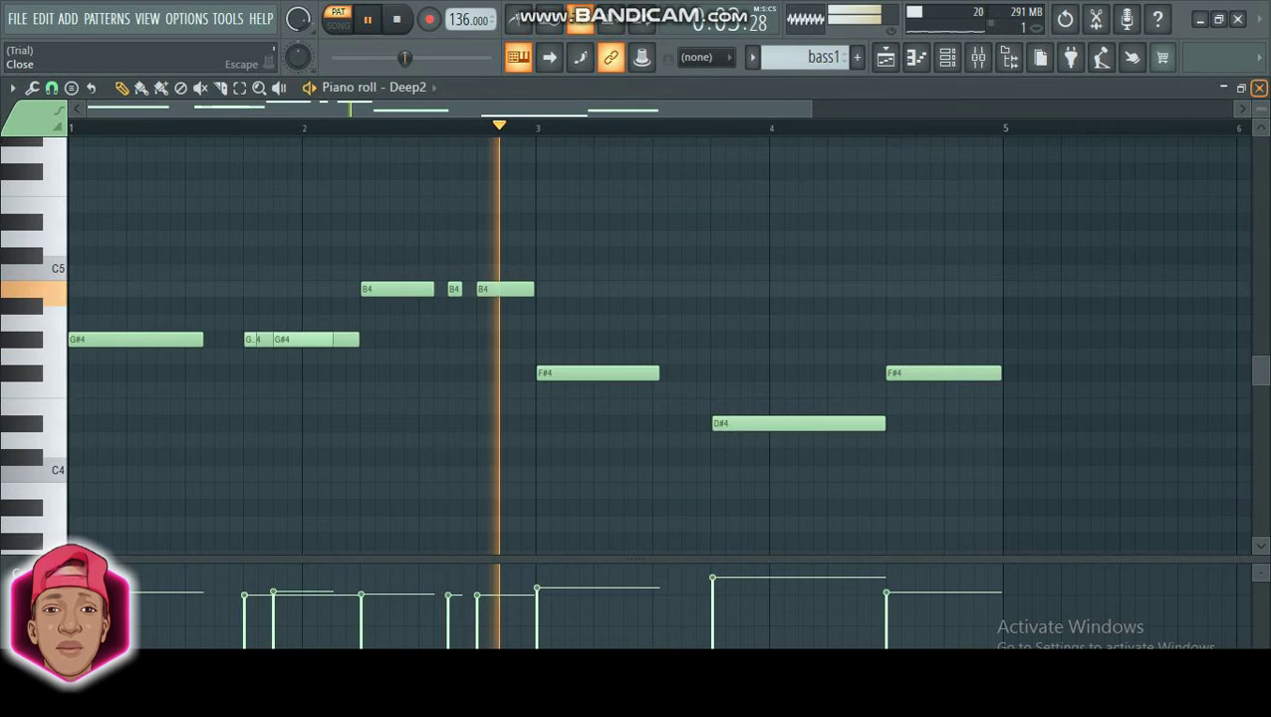
click(1258, 88)
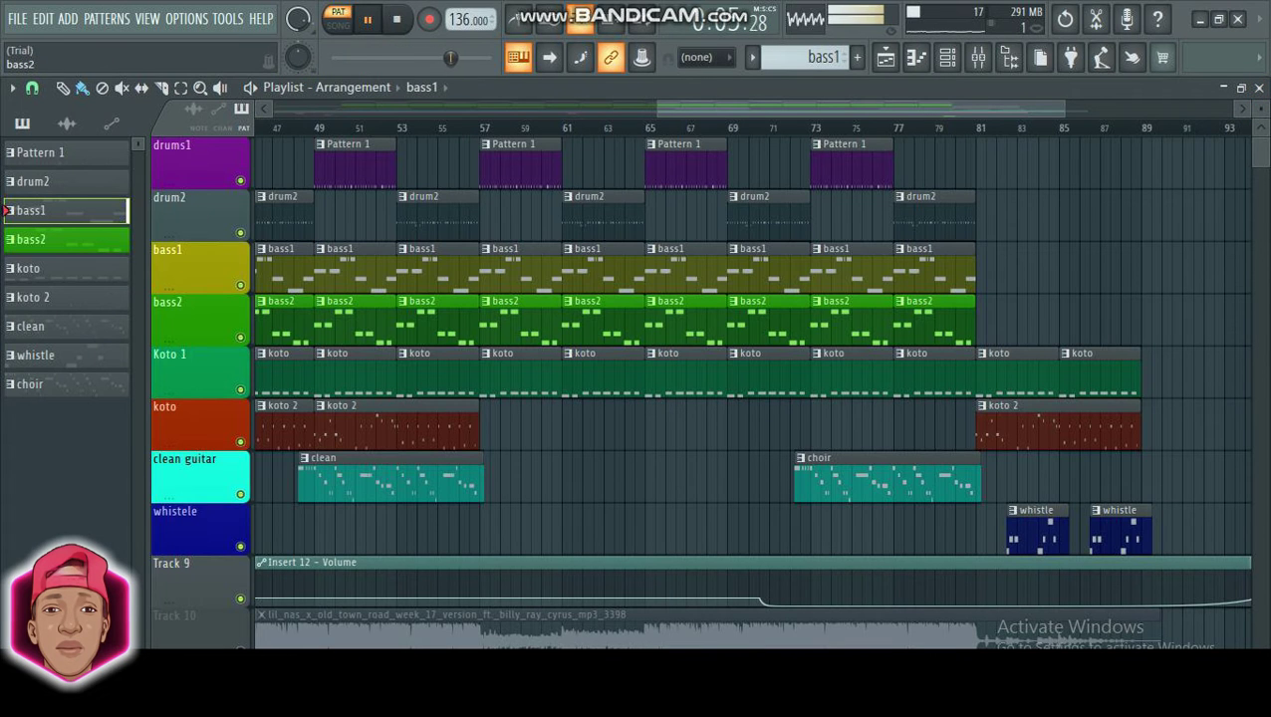
- Open the bass2 pattern in the Piano roll and play its BooBass notes
double_click(82, 239)
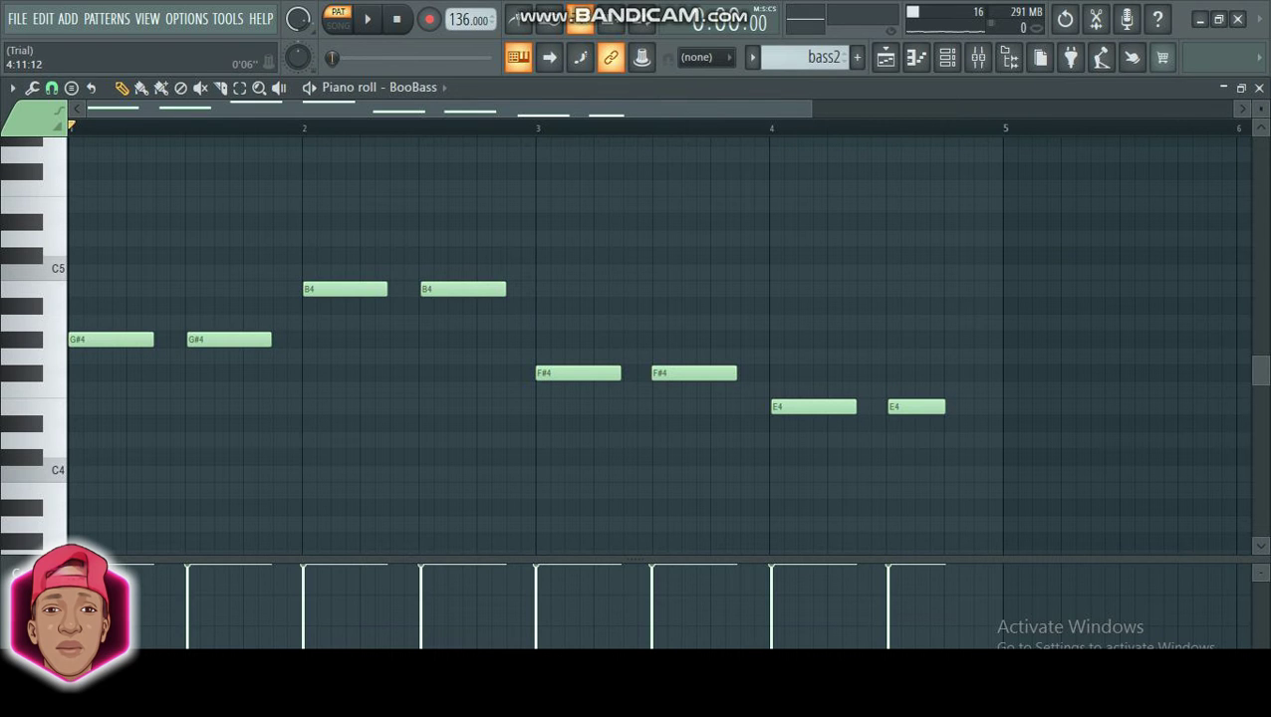
key(F6)
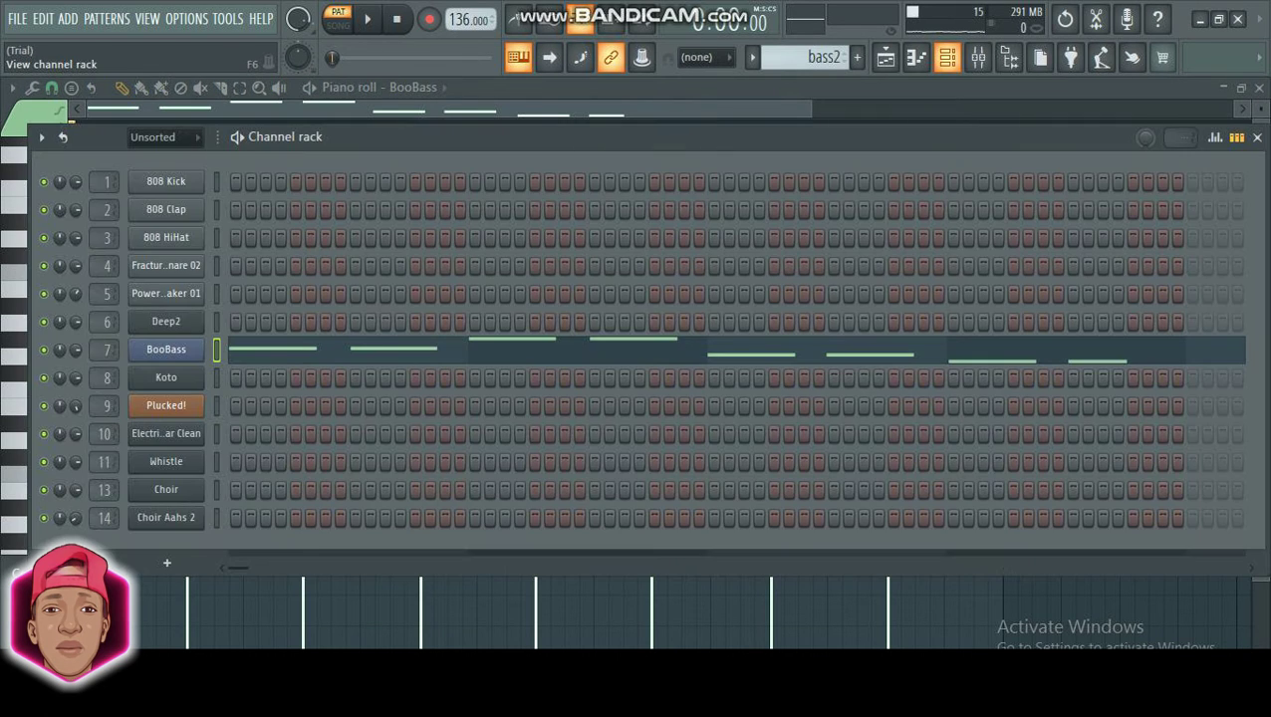
key(F6)
key(space)
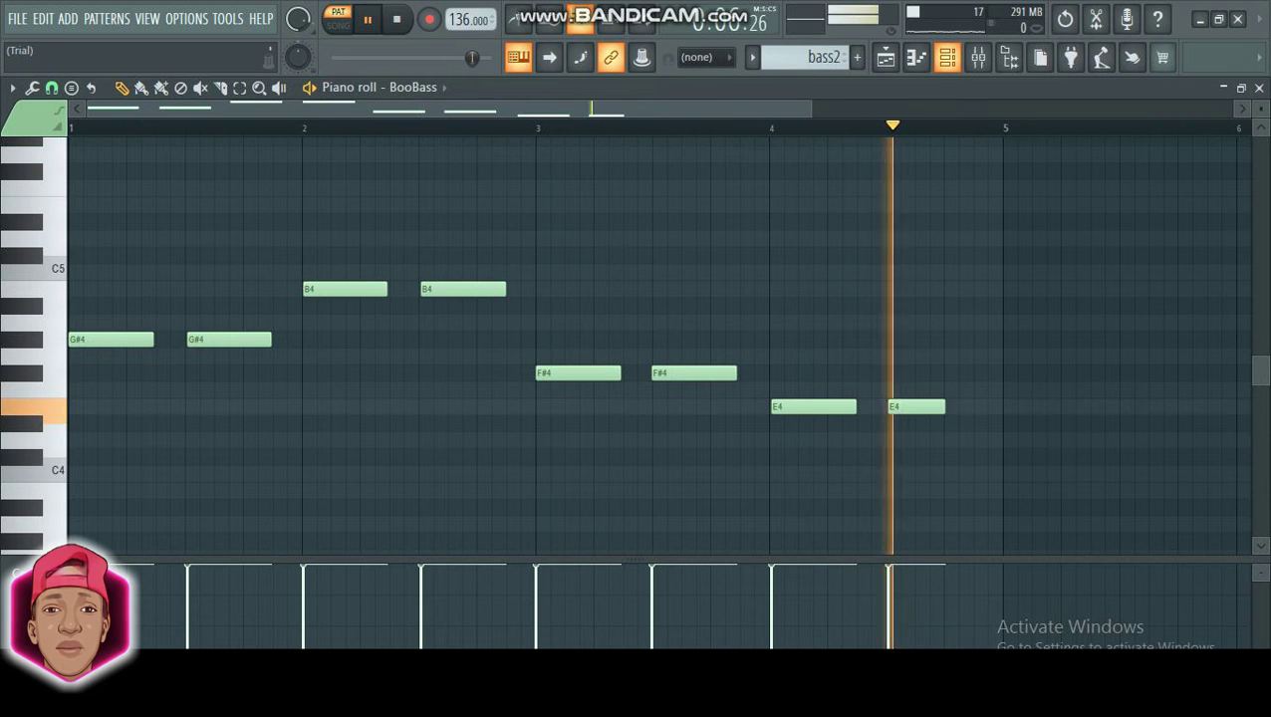
- Inspect the BooBass instrument's bass, mid and treble settings, stop playback, and return to the Playlist
key(F6)
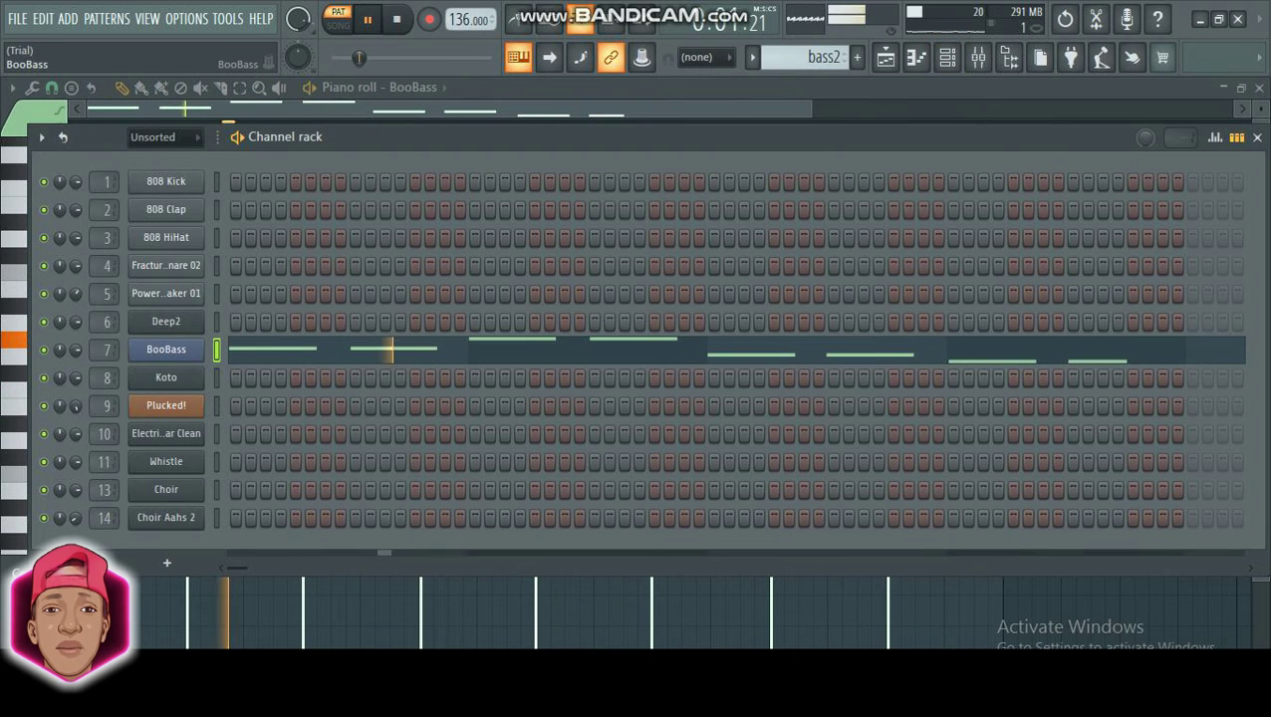
click(166, 349)
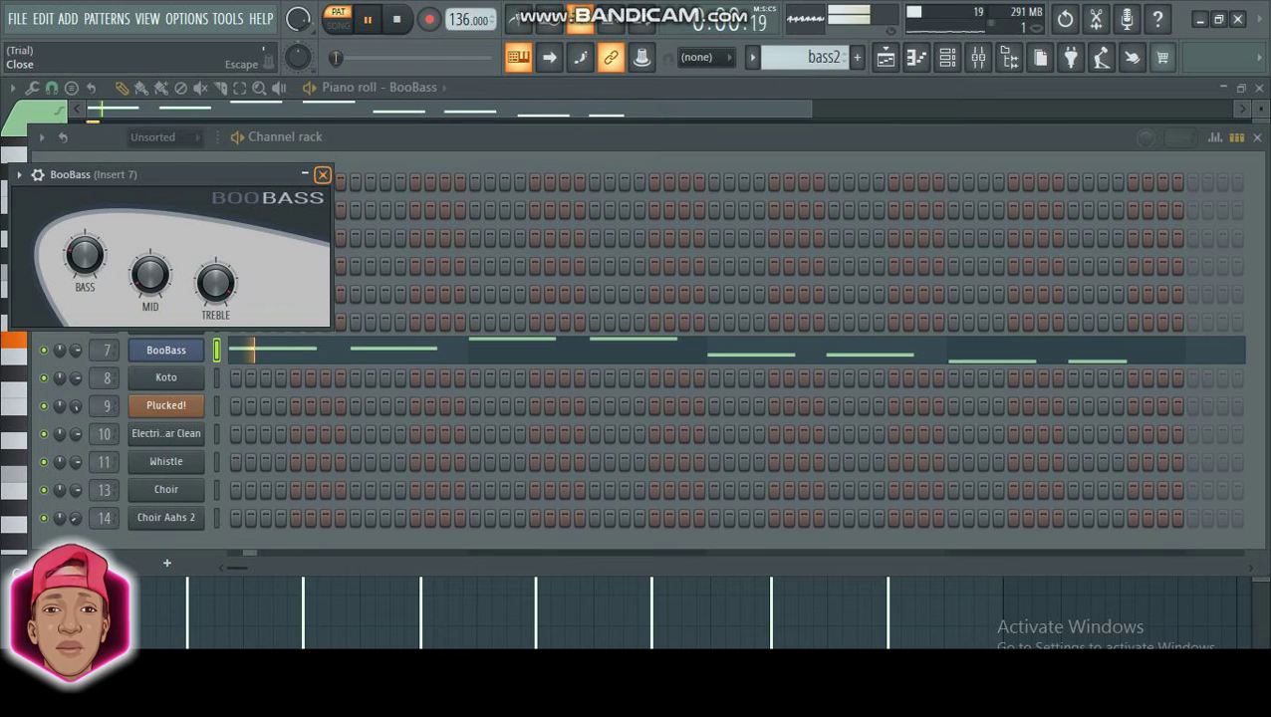
click(322, 174)
click(1257, 137)
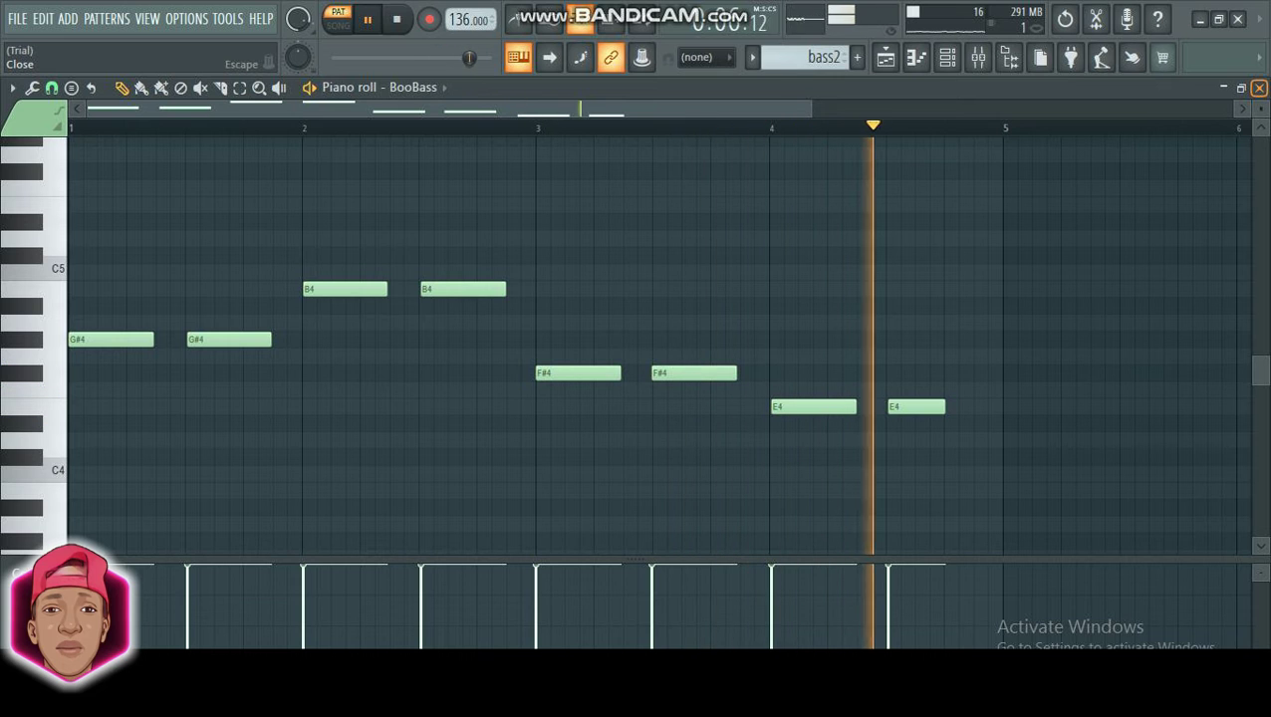
key(space)
click(1258, 88)
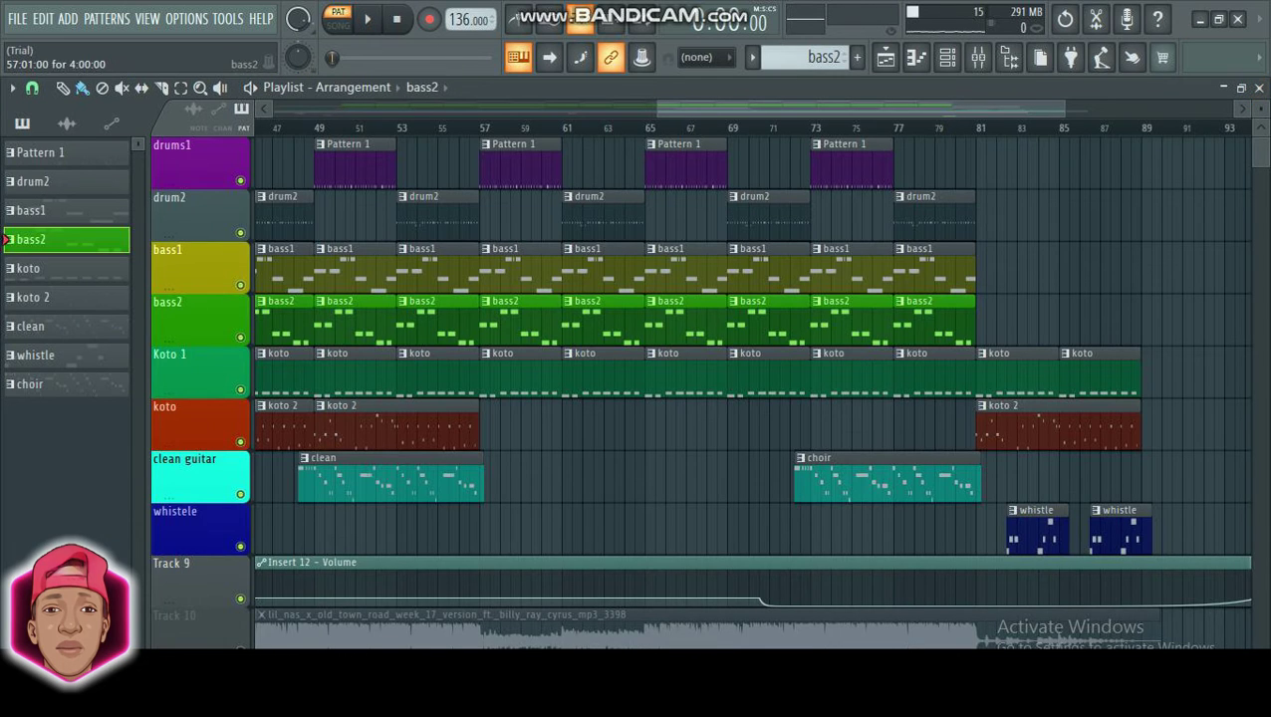
- Play the koto pattern's notes in the Piano roll and inspect the Koto channel's FLEX settings, closing everything back to the Playlist
double_click(60, 269)
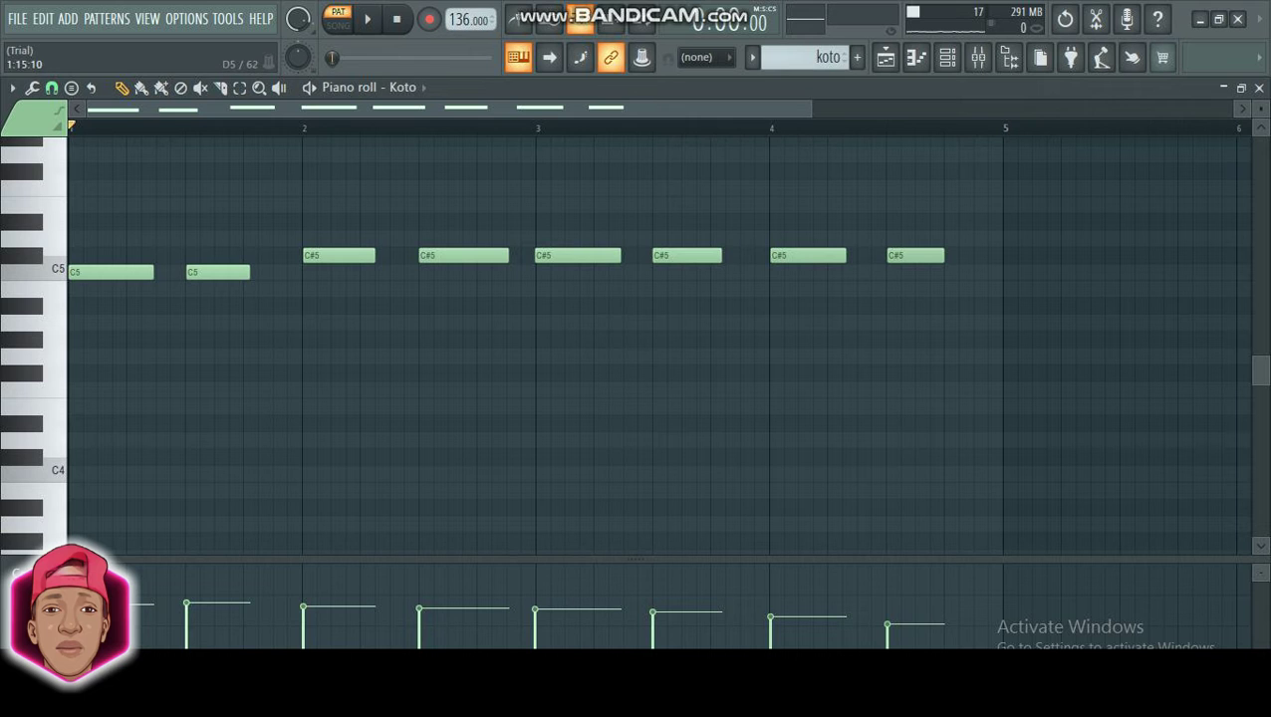
key(space)
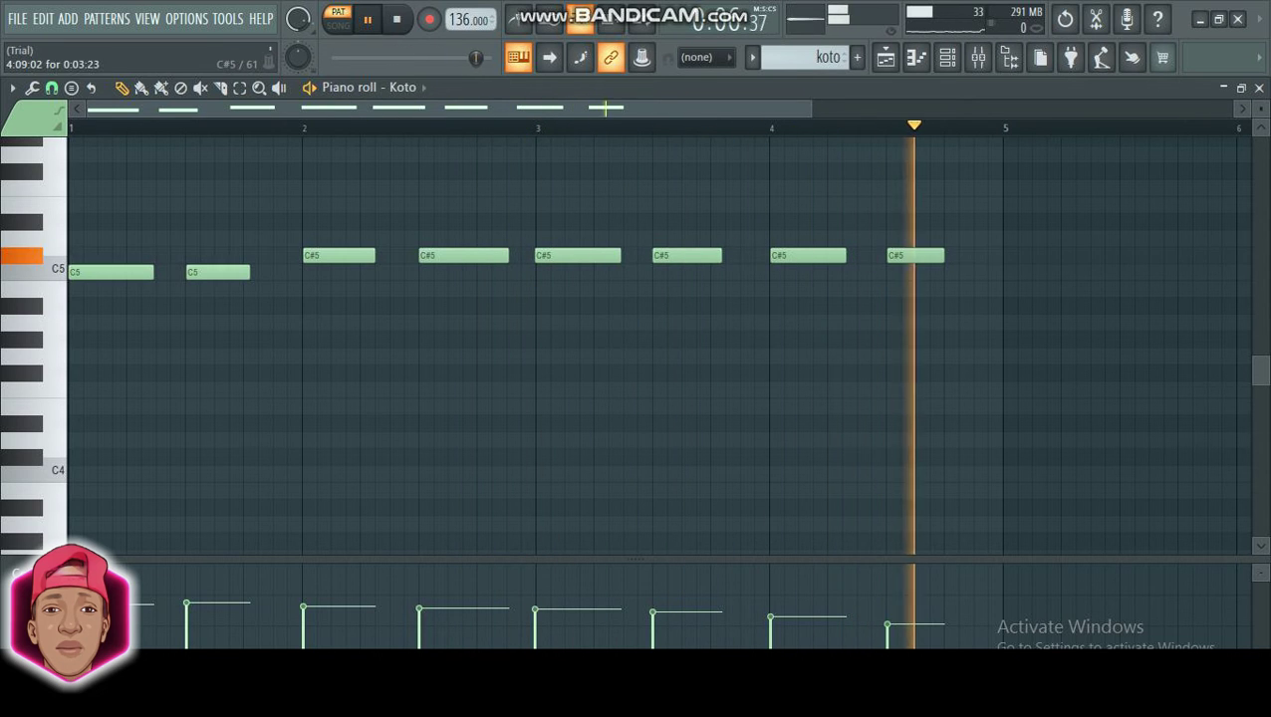
click(947, 57)
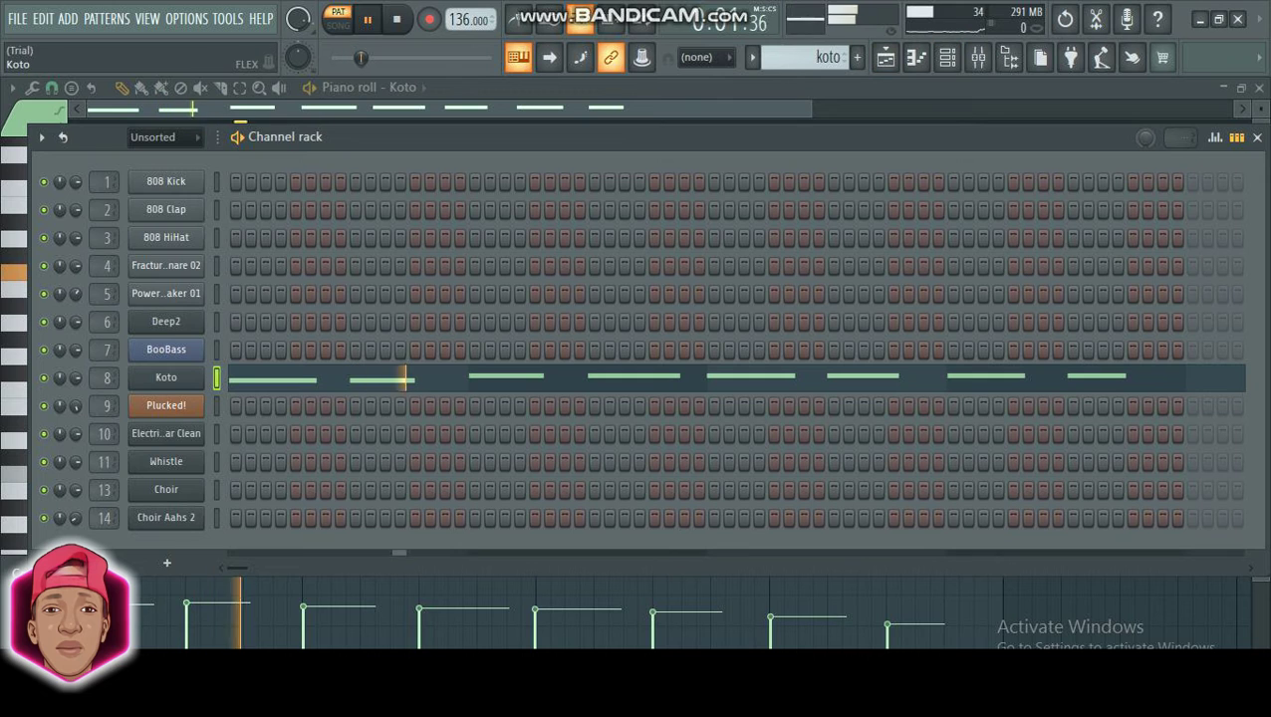
click(165, 378)
drag(557, 200, 721, 76)
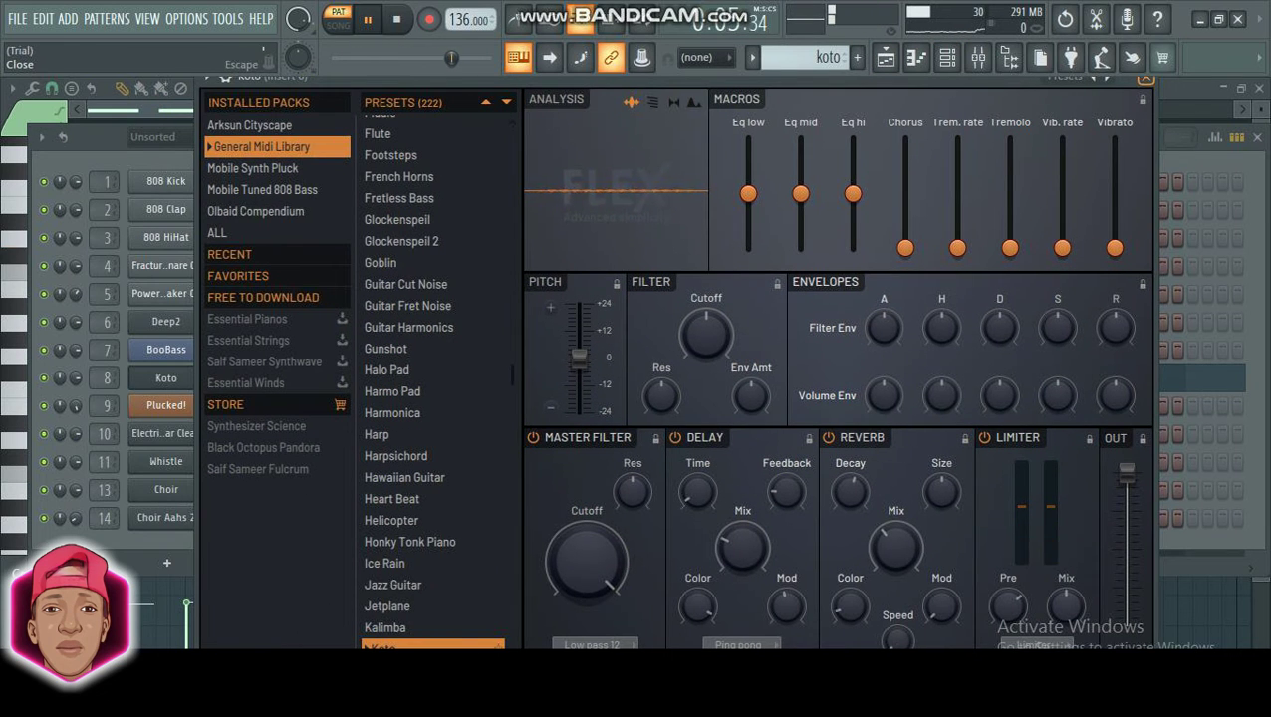
click(1145, 78)
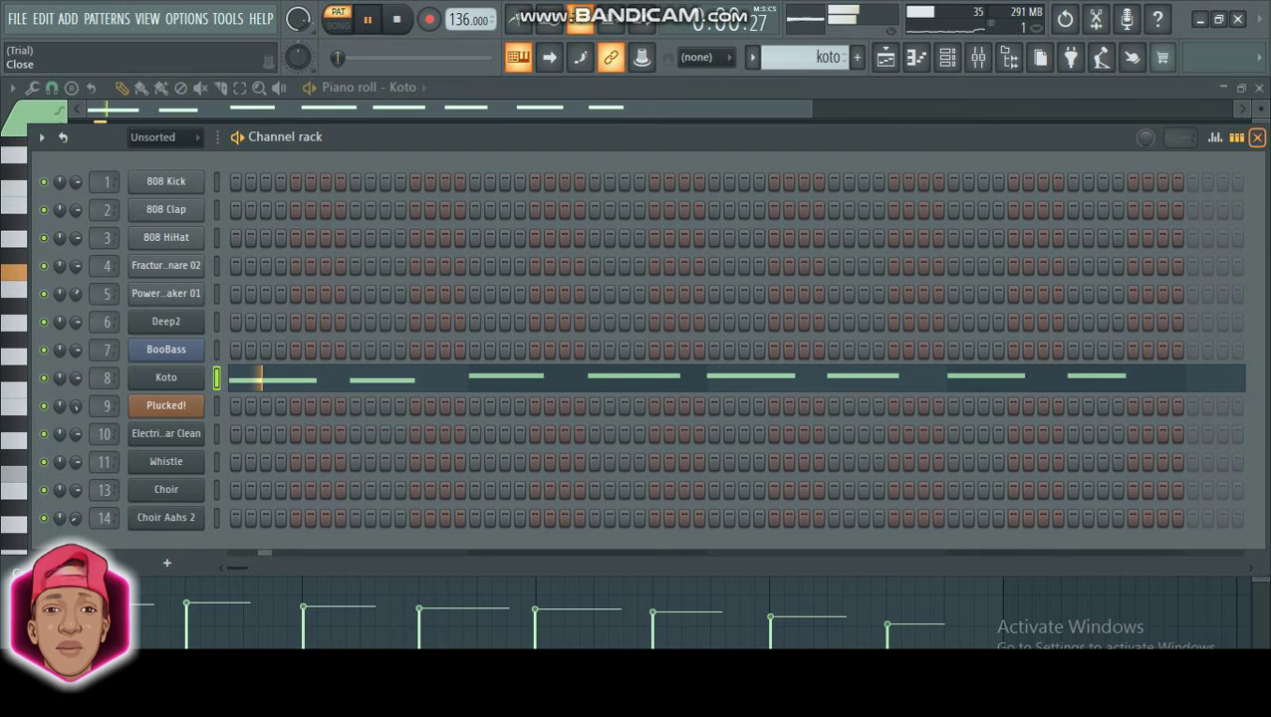
click(1256, 138)
click(1258, 88)
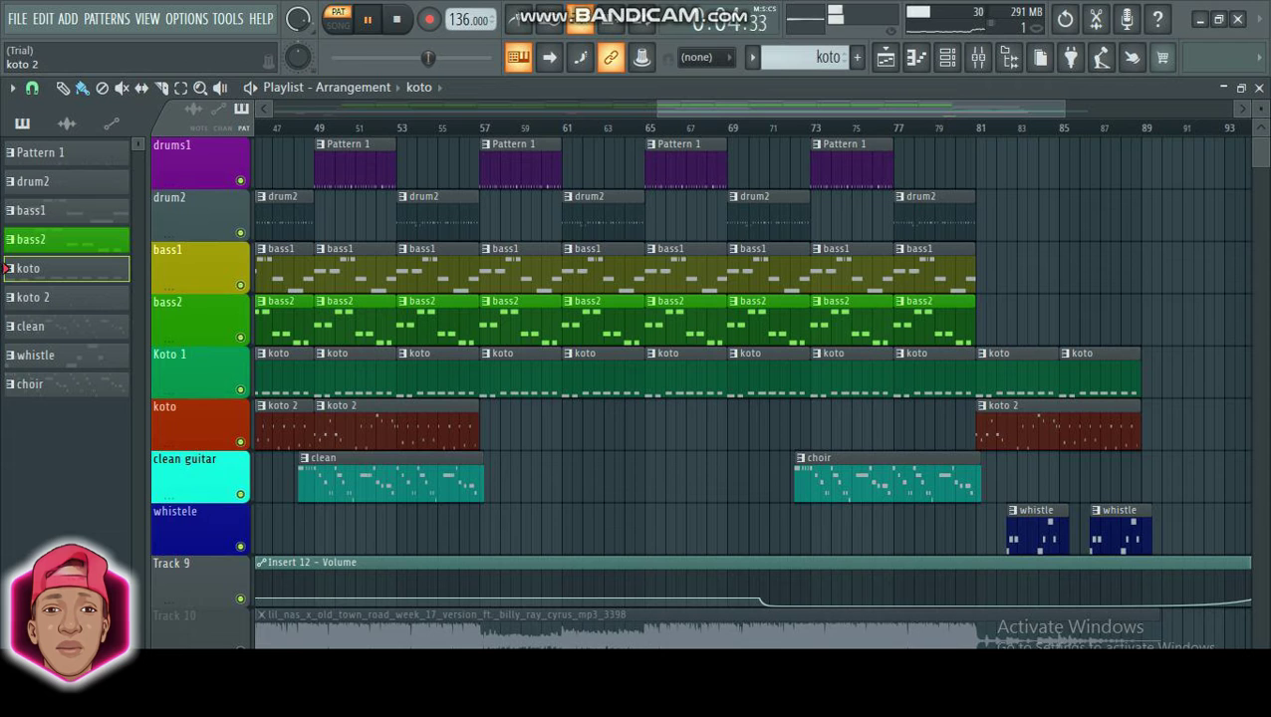
- Open the koto 2 pattern in the Piano roll and play its Plucked! notes, showing the whole melody
double_click(45, 297)
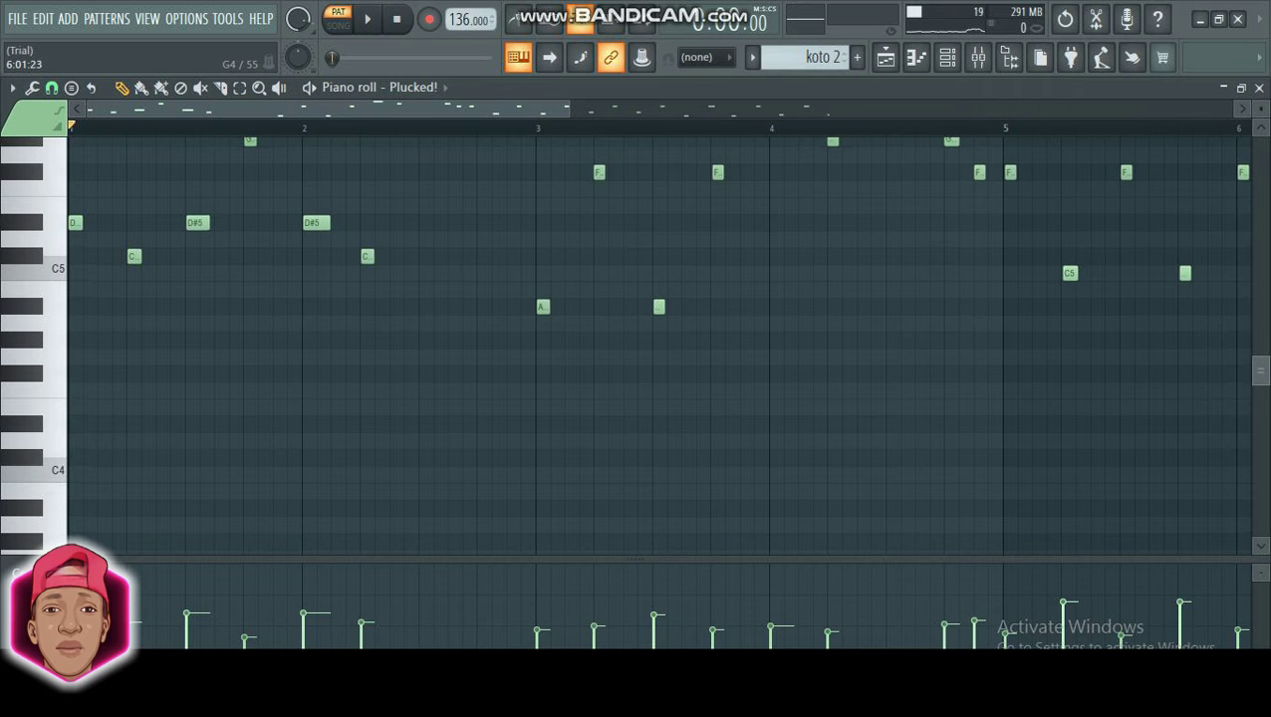
drag(1261, 370, 1261, 339)
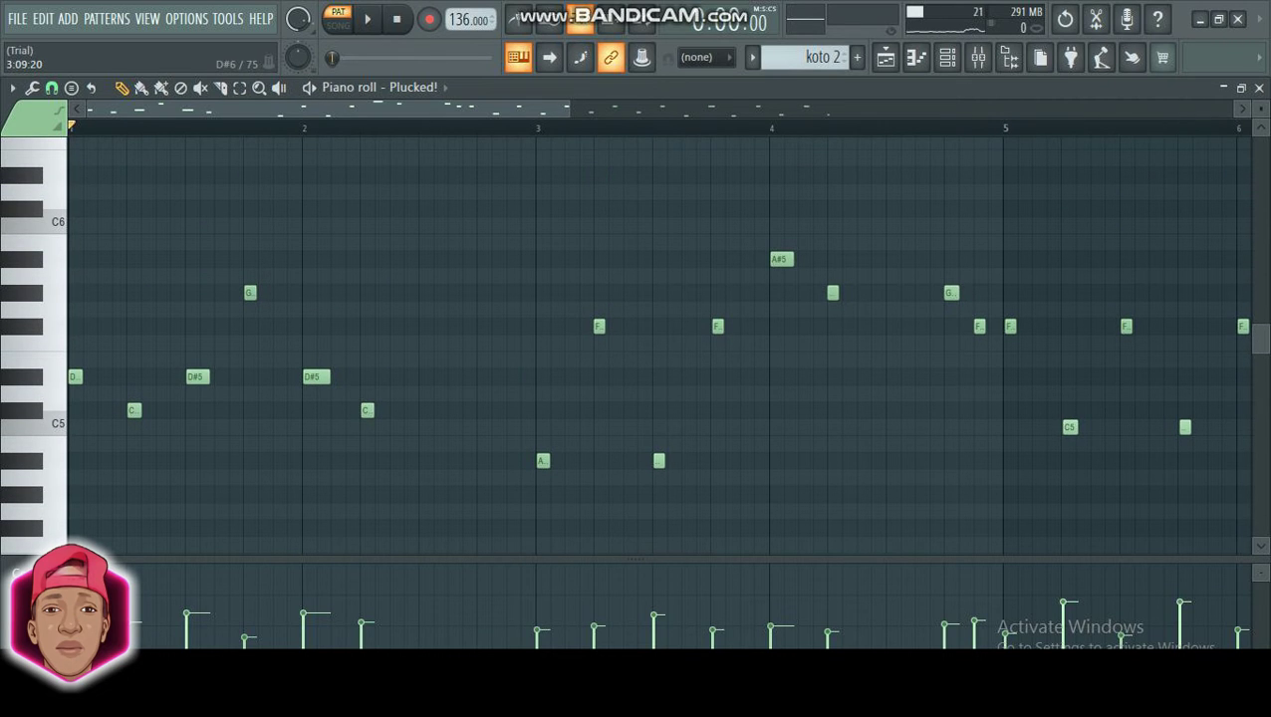
key(space)
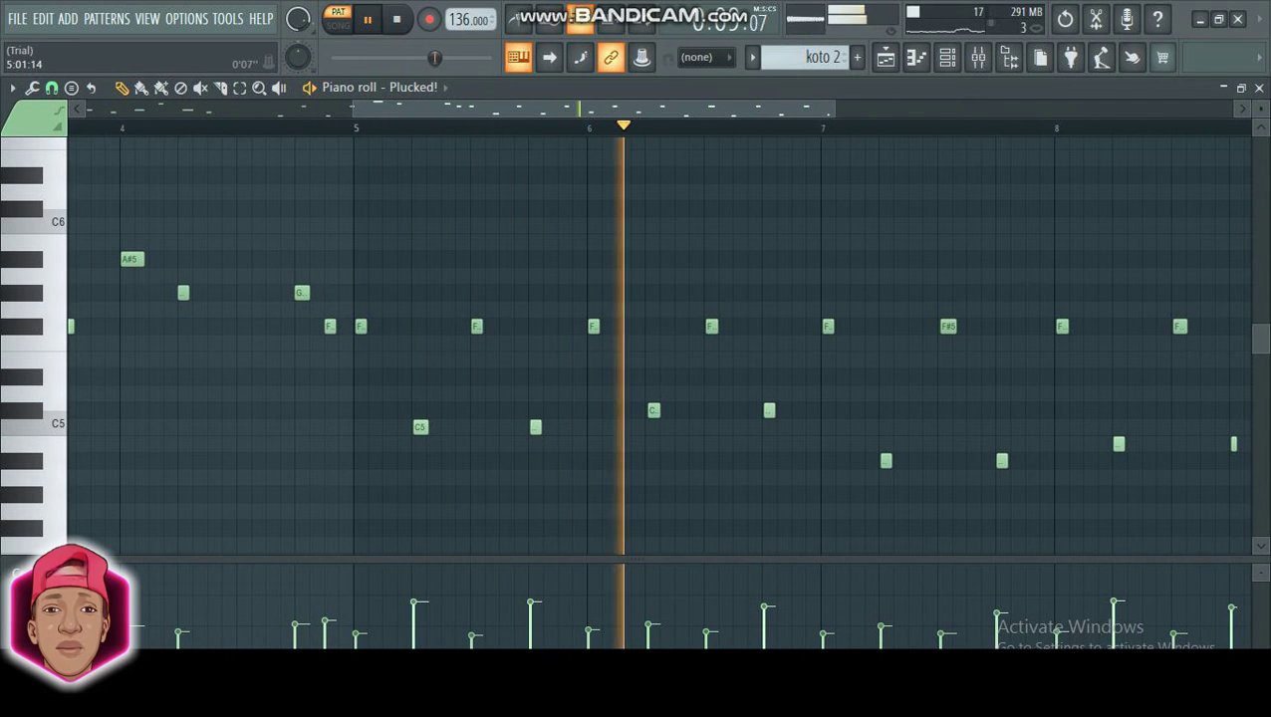
drag(354, 108, 87, 109)
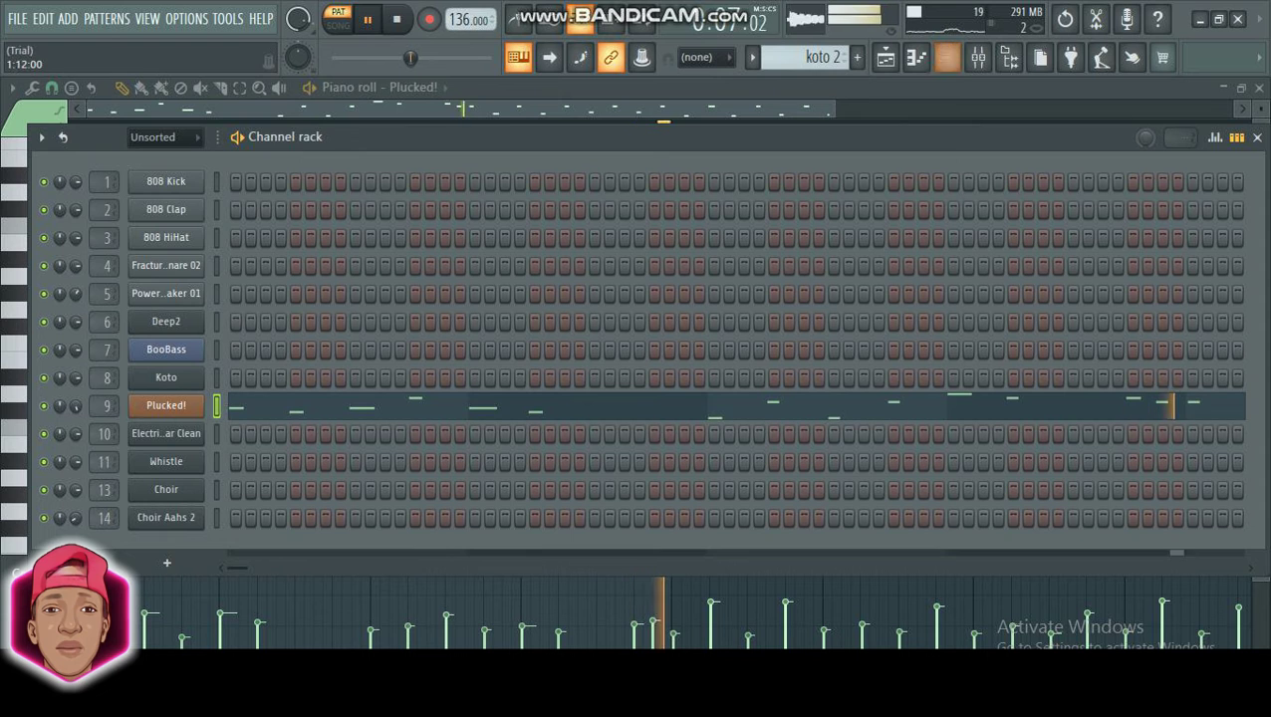
- Inspect the Plucked! instrument's decay and color settings, and close everything back to the Playlist
click(166, 406)
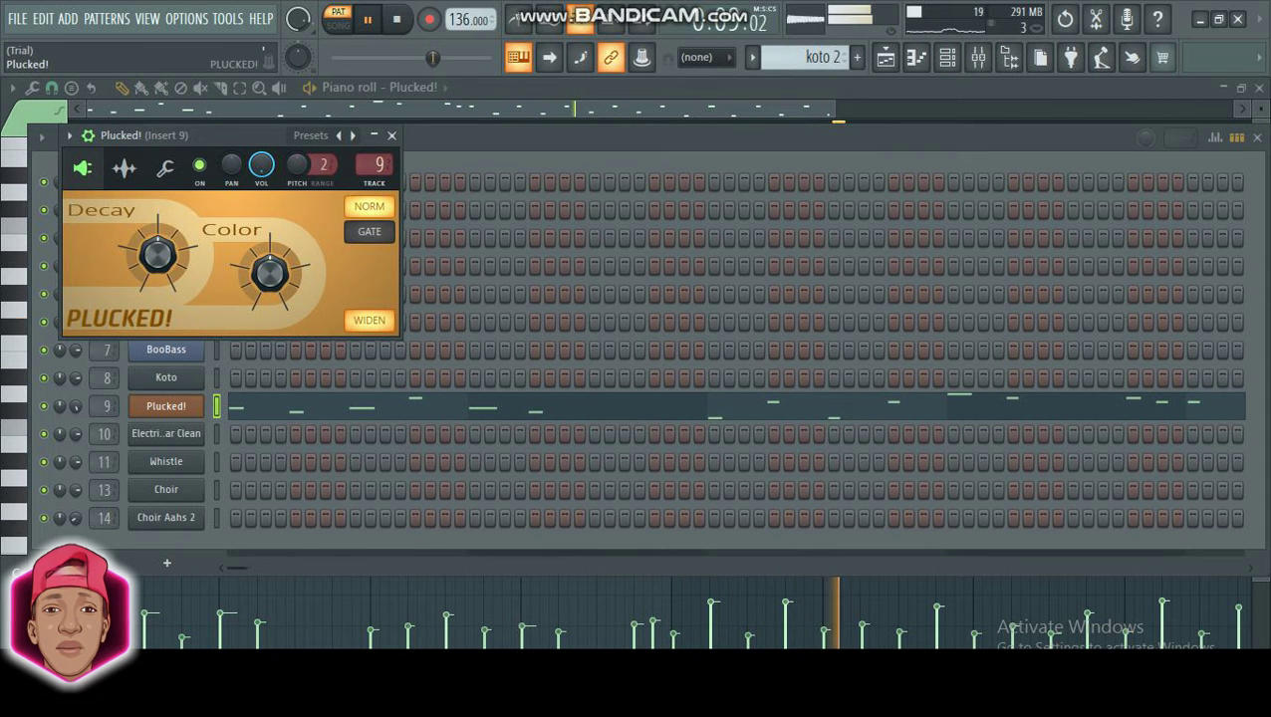
click(1257, 137)
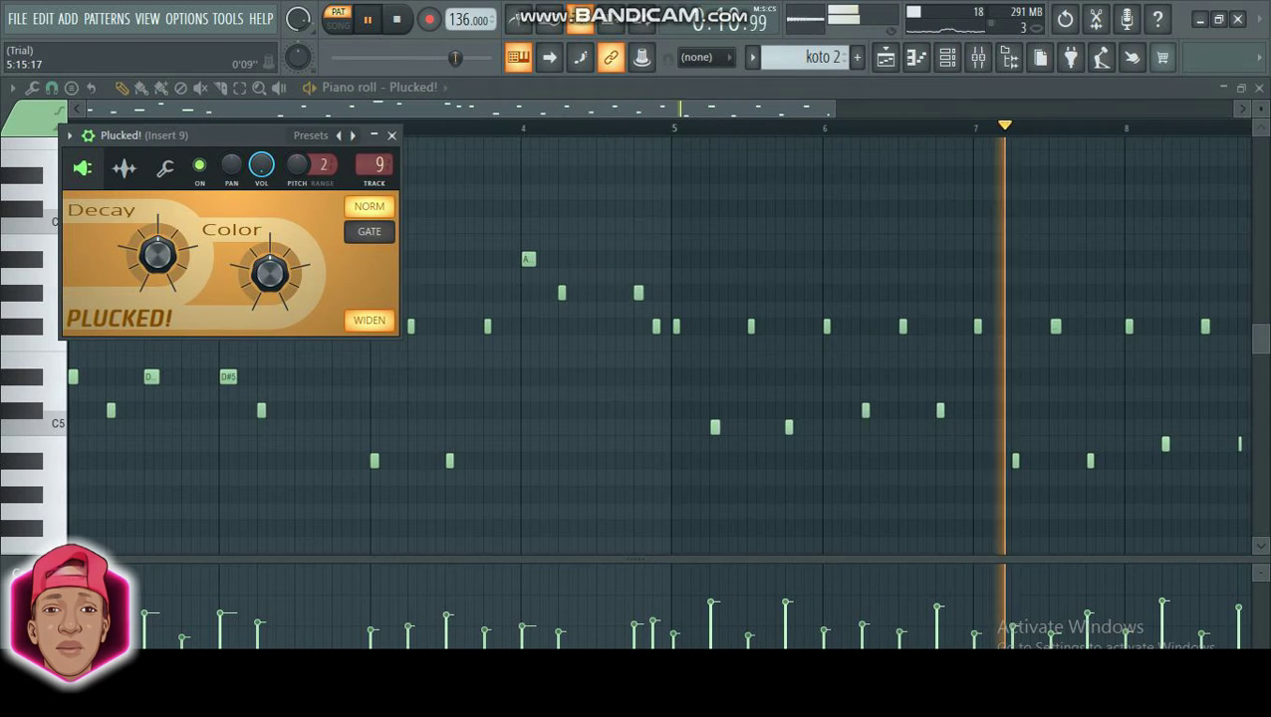
click(1259, 87)
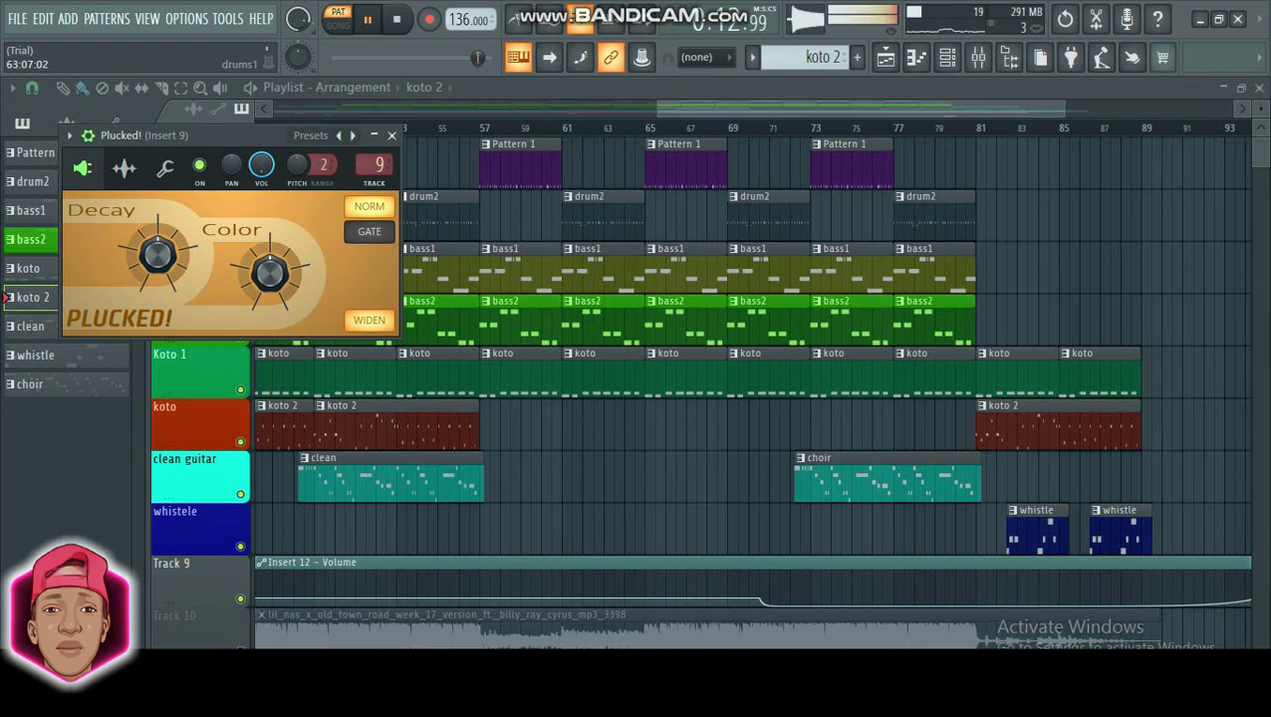
click(392, 134)
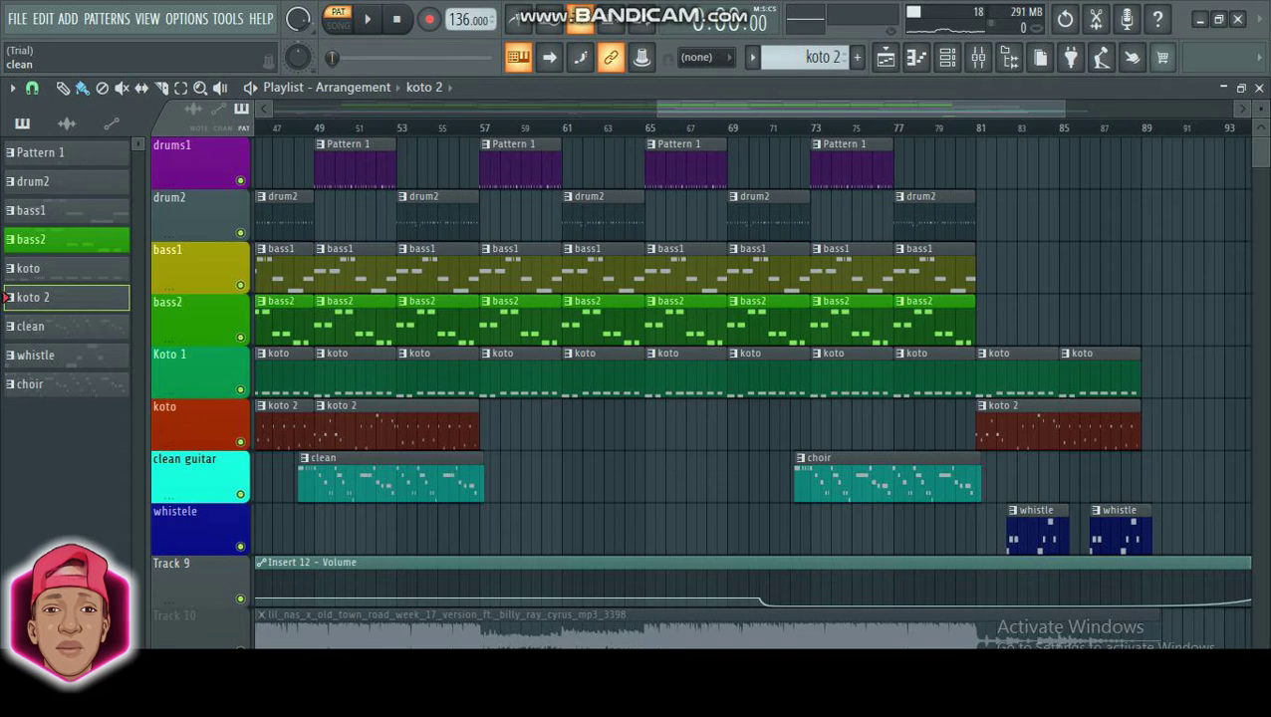
- Open the clean pattern in the Piano roll and play its Electric Guitar Clean notes with the full melody in view
double_click(30, 326)
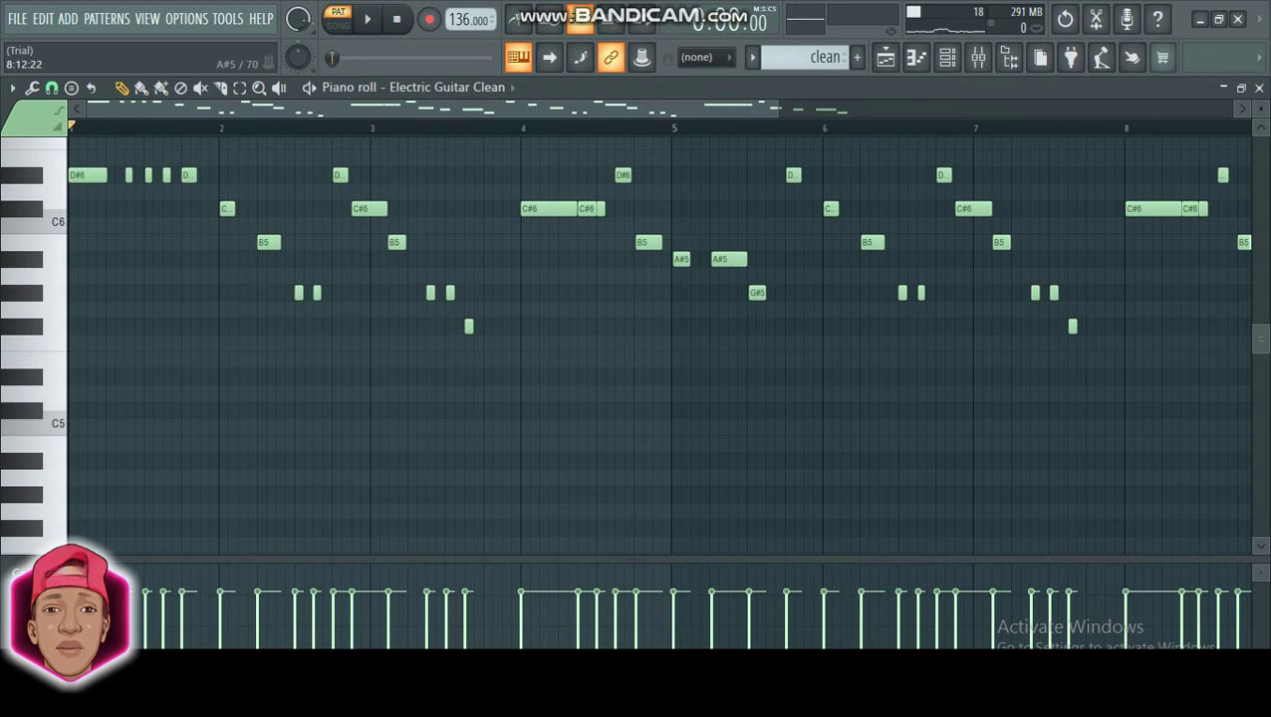
scroll(633, 350, up, 3)
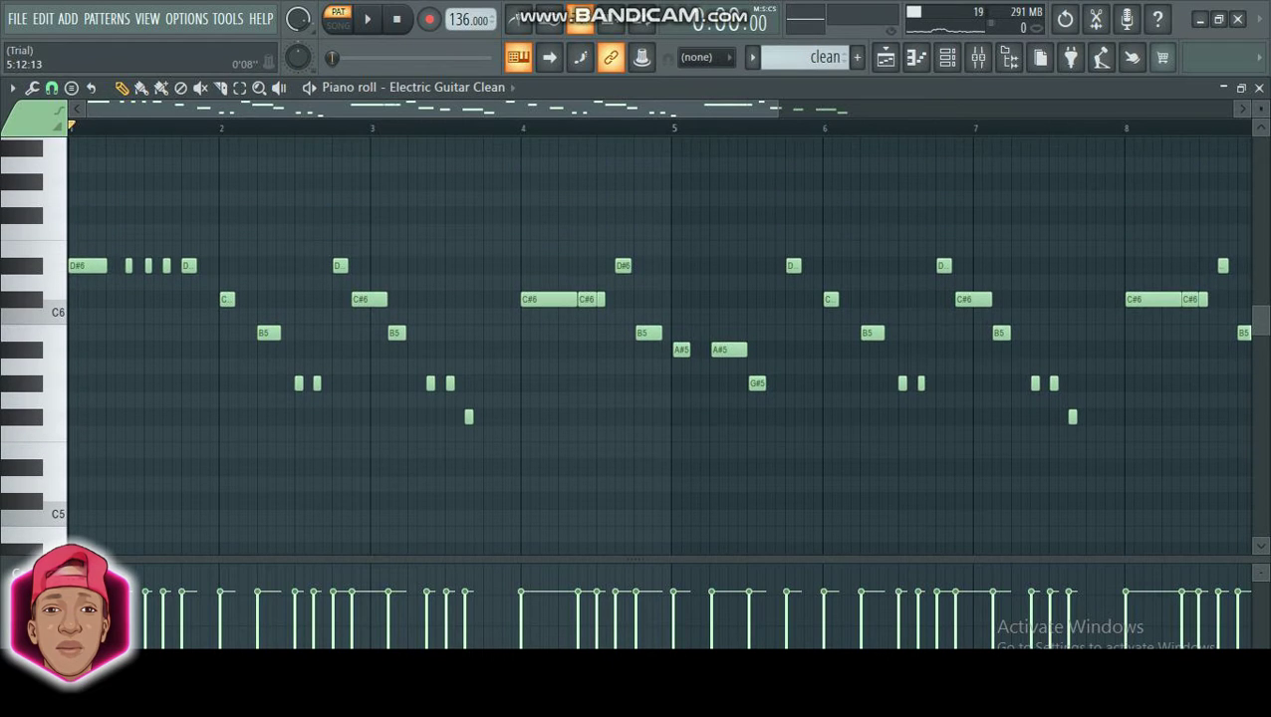
drag(779, 109, 861, 109)
key(space)
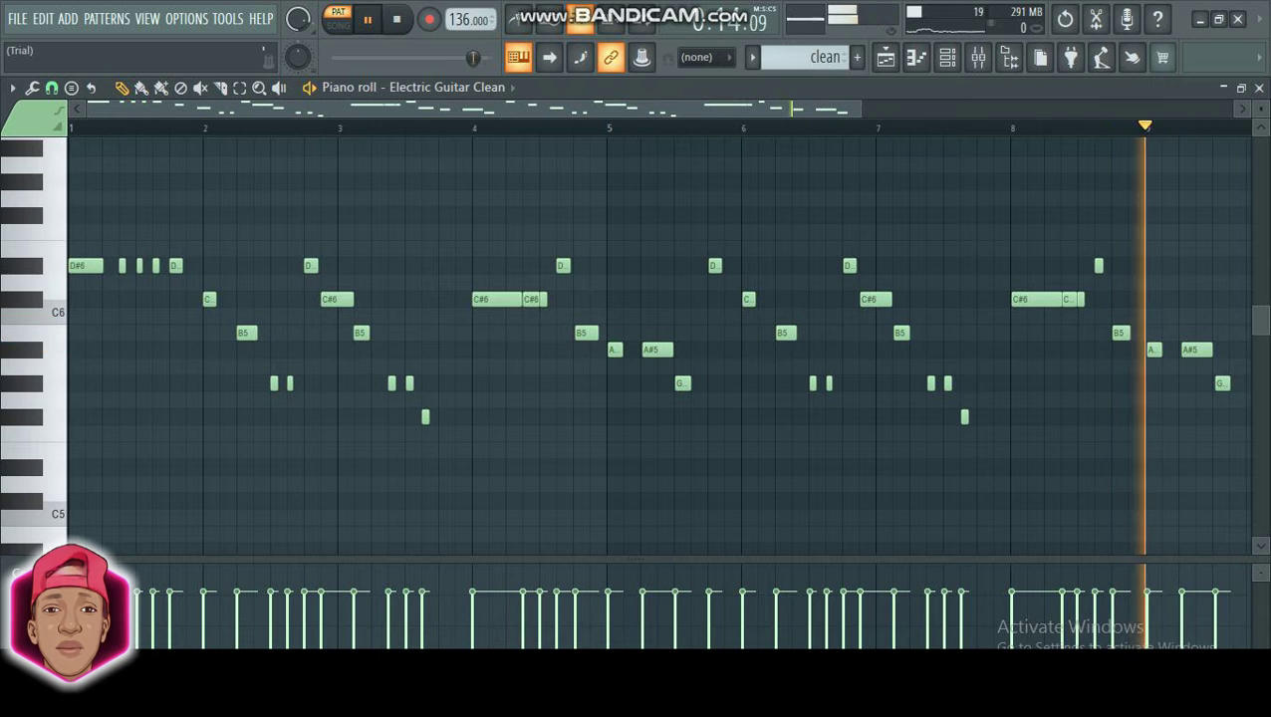
key(space)
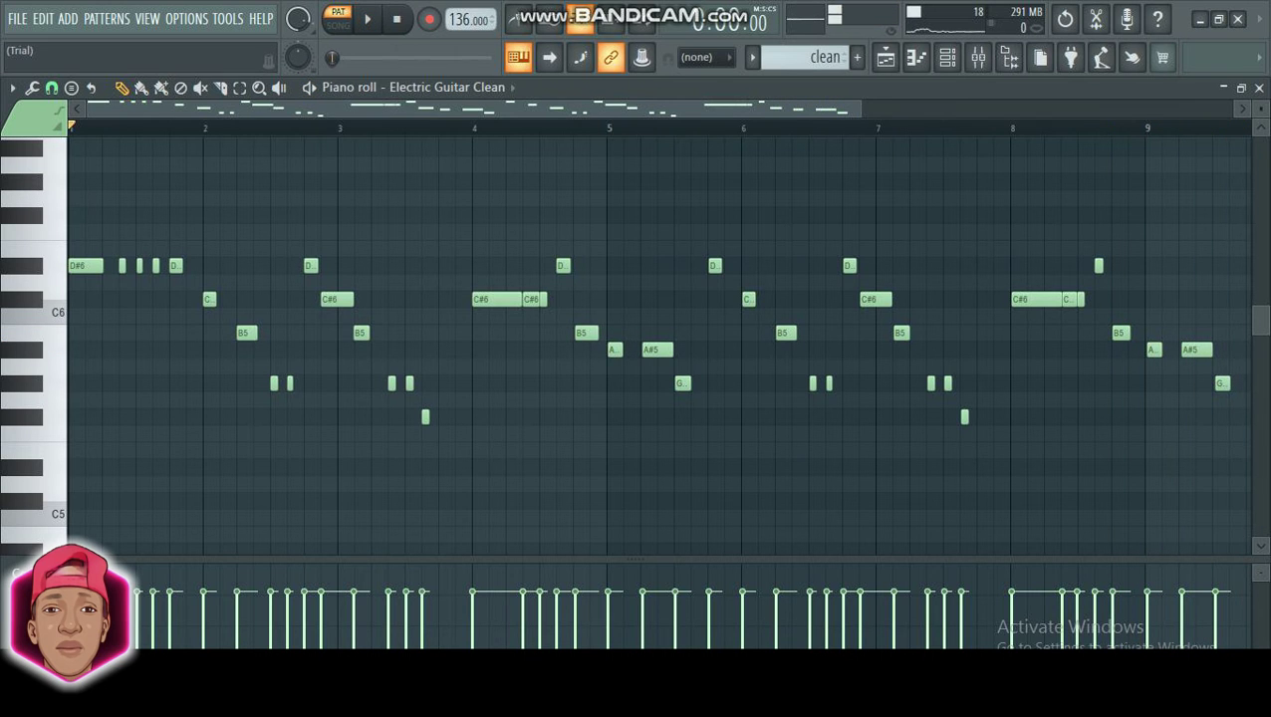
- Inspect the Electric Guitar Clean channel's FLEX settings, and return to the Playlist
key(F6)
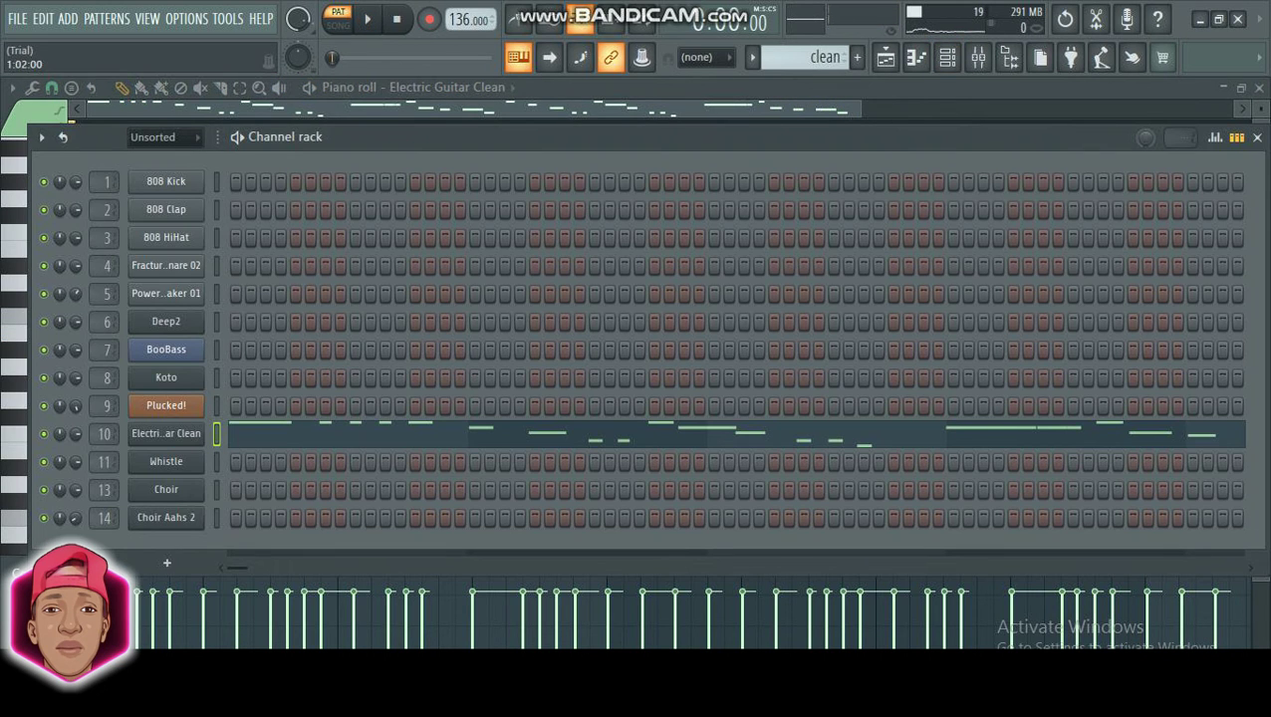
click(166, 434)
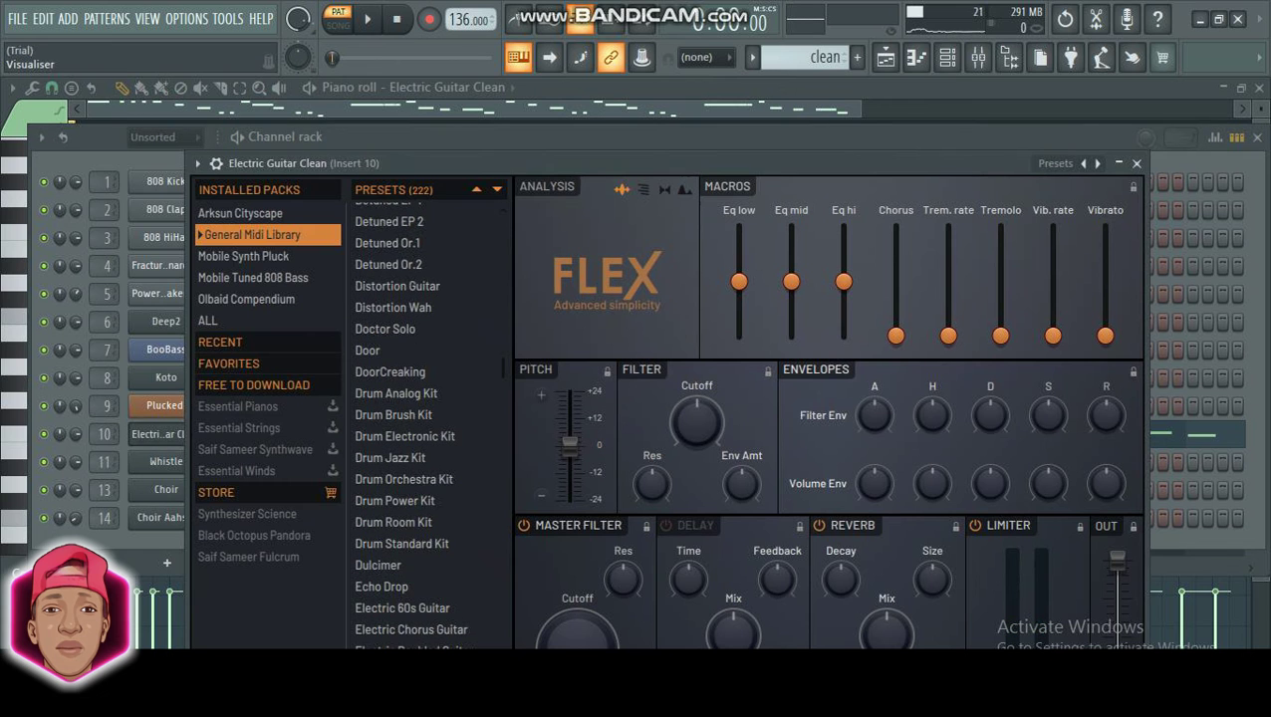
drag(558, 163, 576, 90)
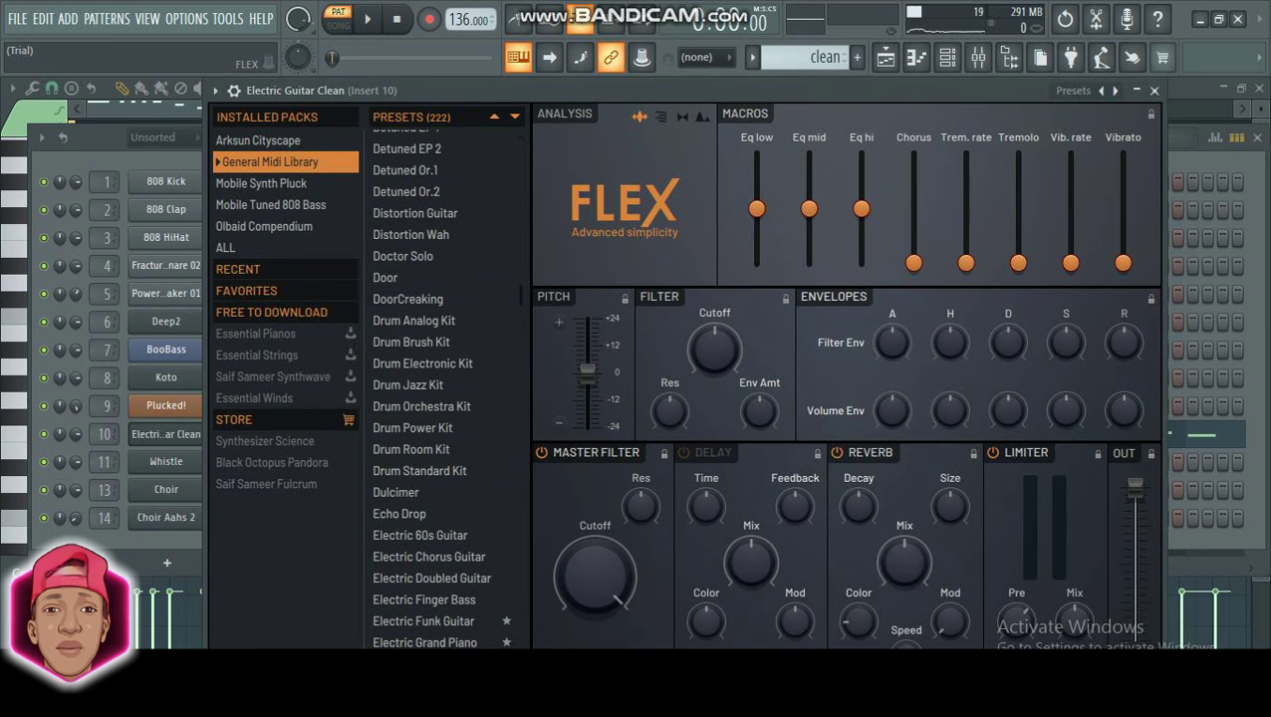
click(1154, 91)
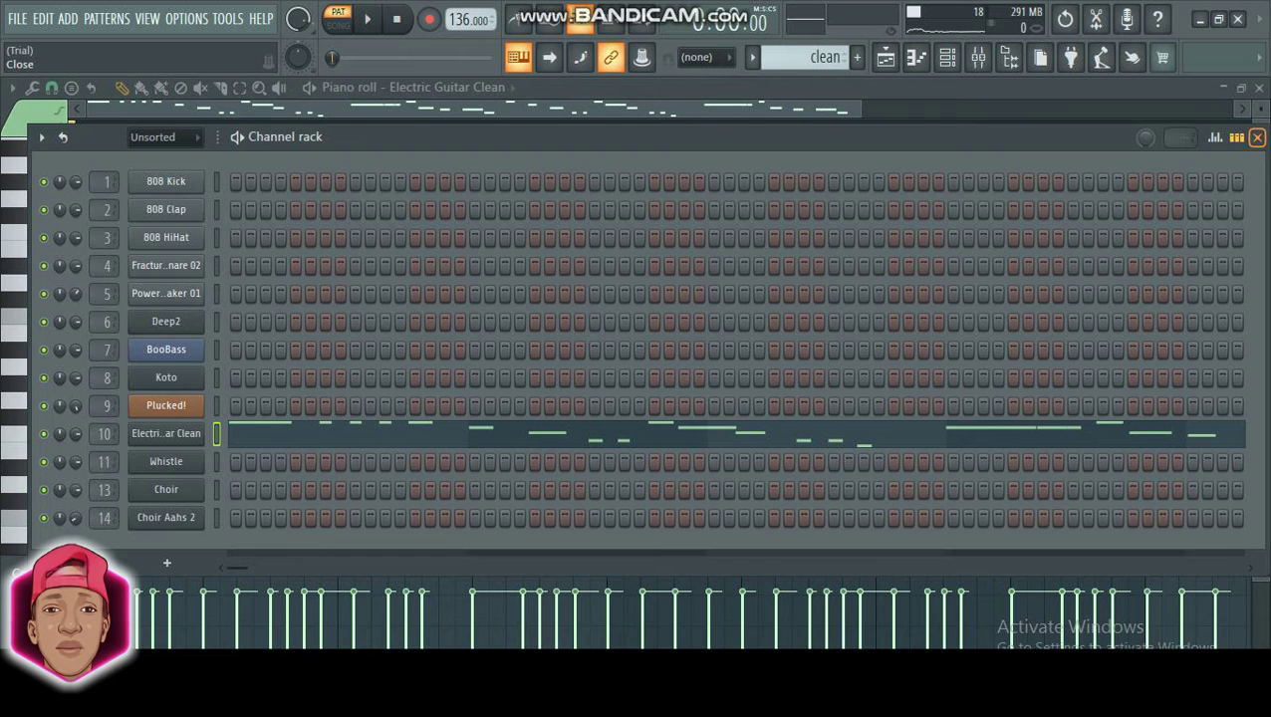
click(1257, 136)
click(1257, 87)
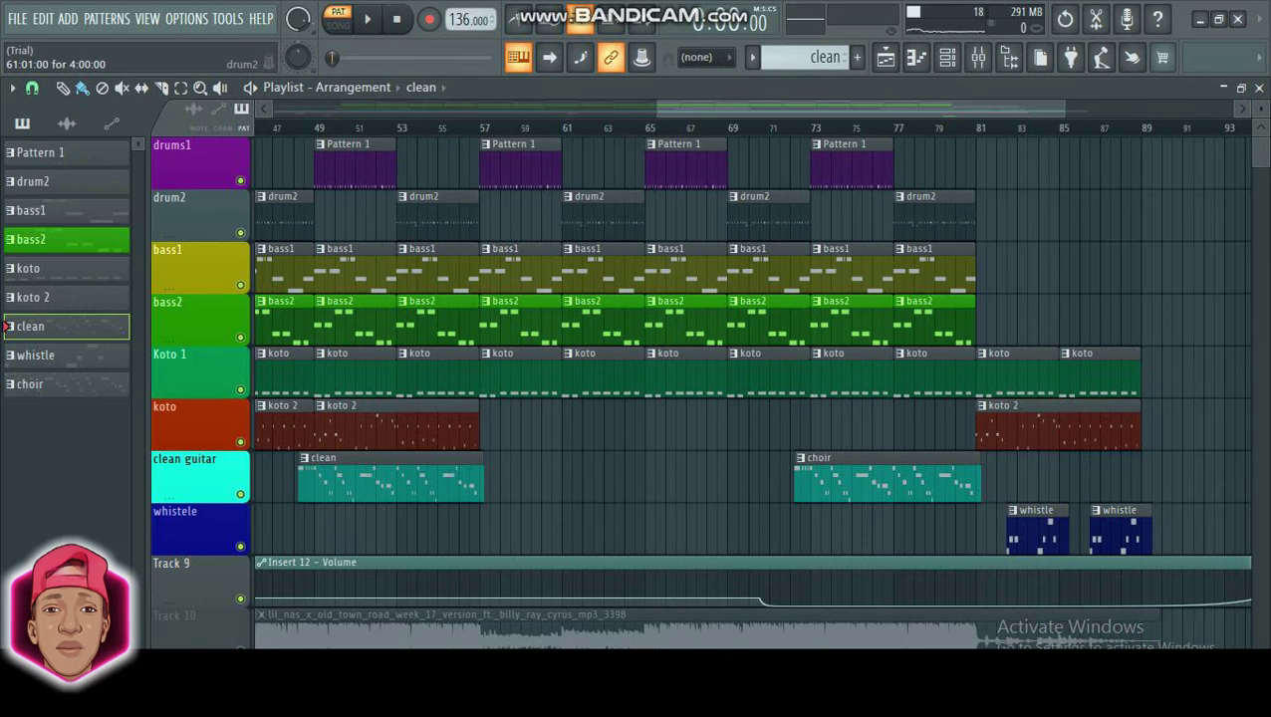
- Open the whistle pattern in the Piano roll and play its Whistle notes
double_click(66, 357)
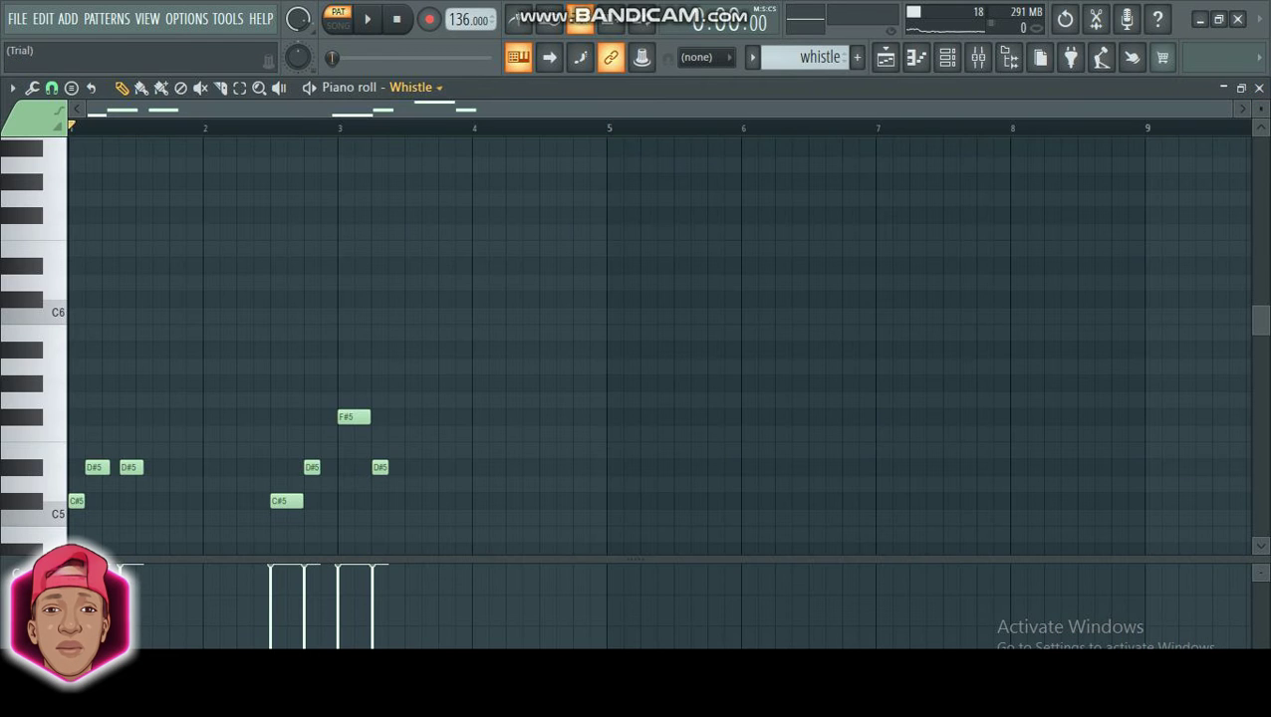
click(366, 19)
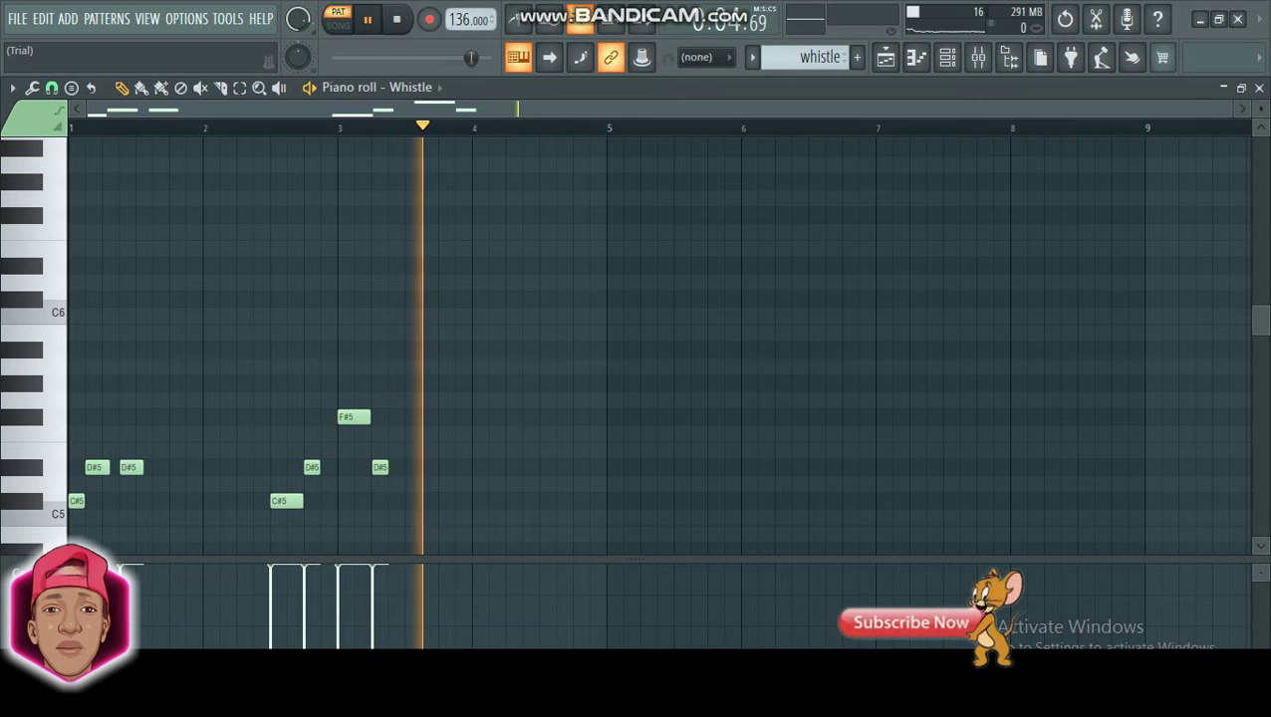
key(space)
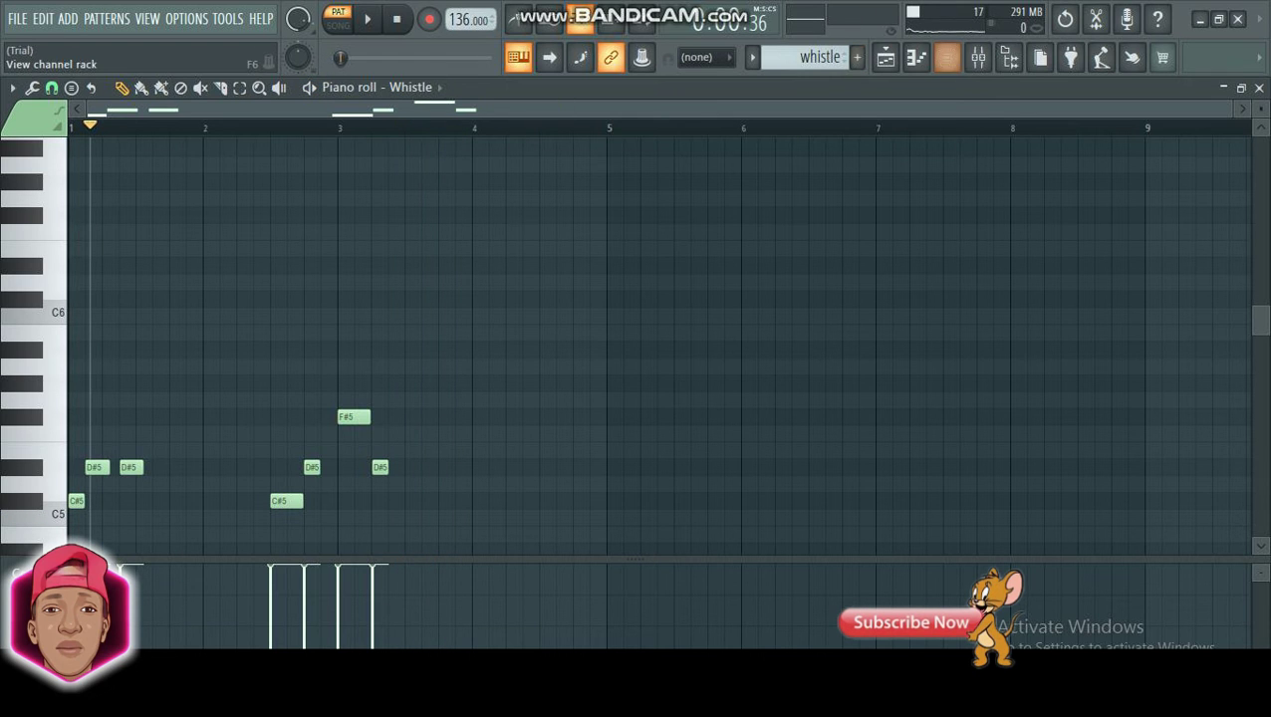
- Inspect the Whistle channel's SimSynth Live settings during playback, and close everything back to the Playlist
click(945, 57)
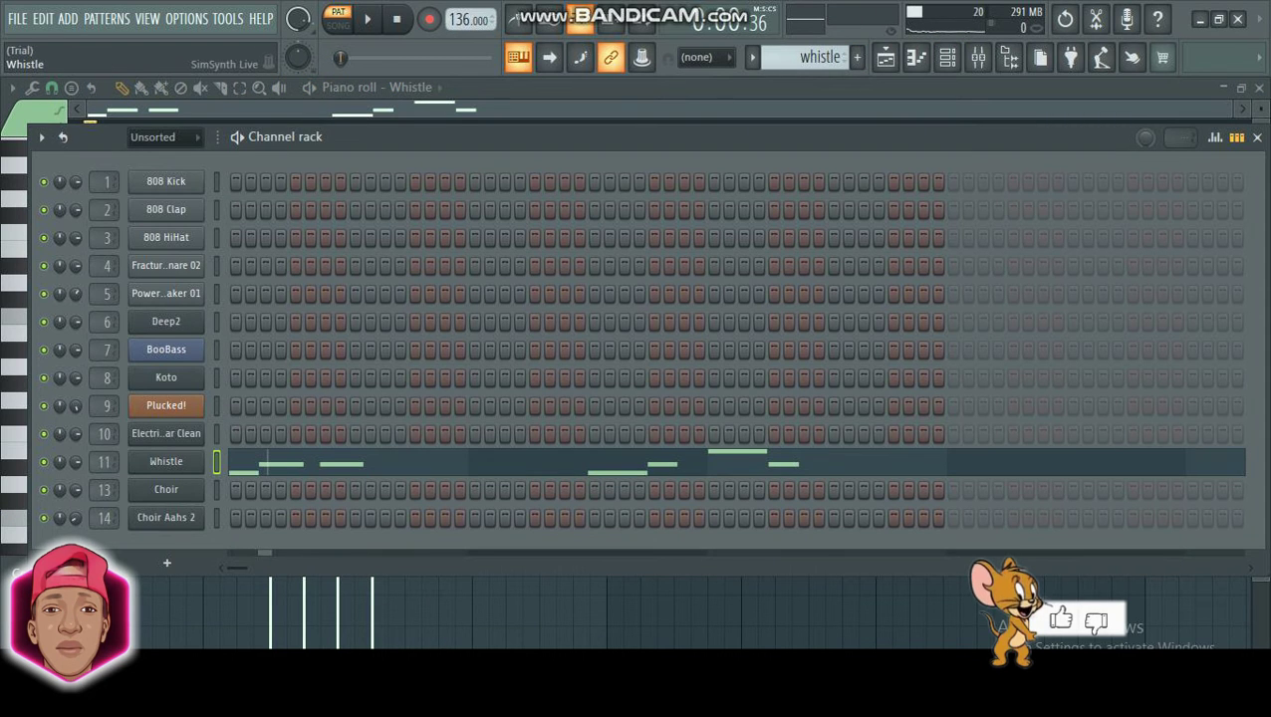
click(166, 462)
key(space)
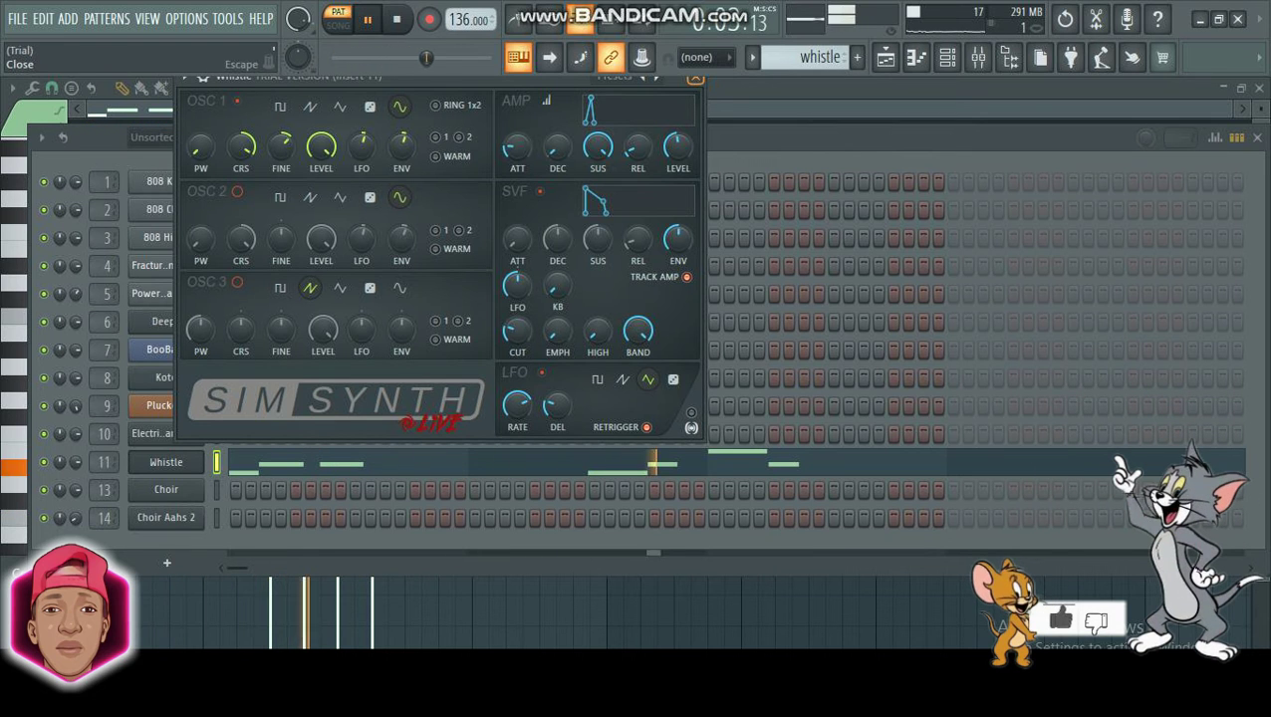
click(695, 78)
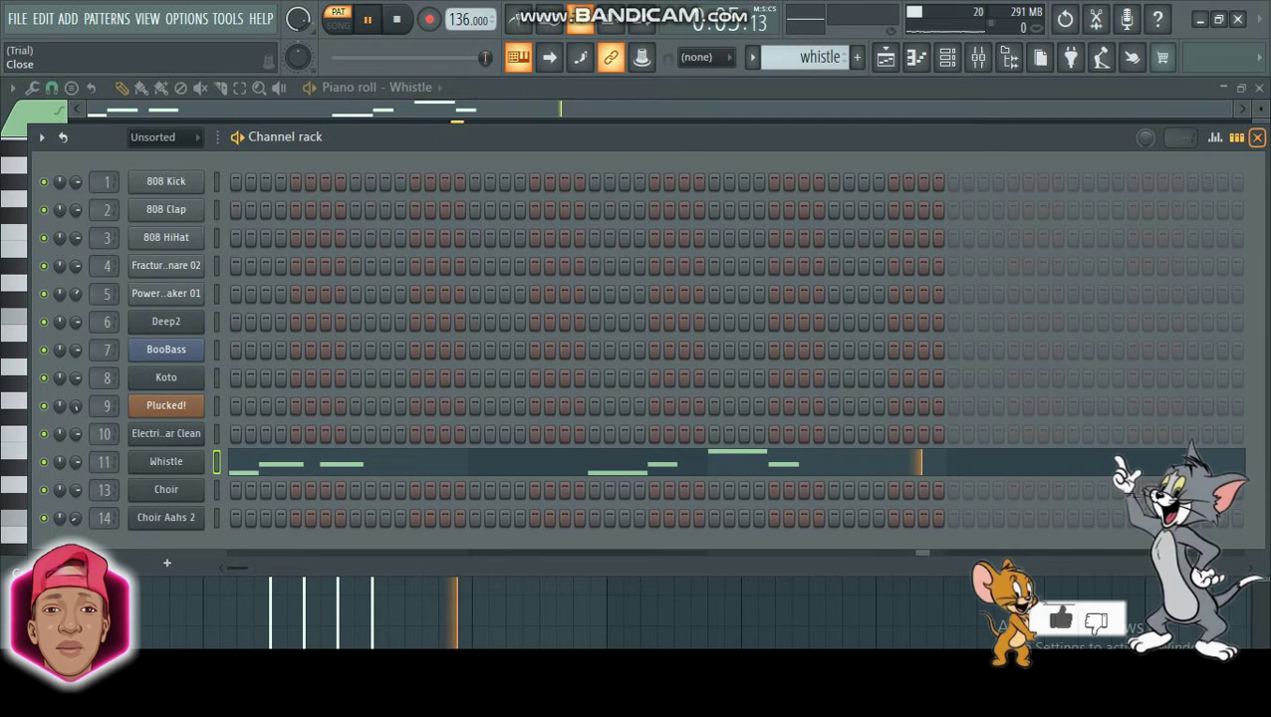
click(1257, 137)
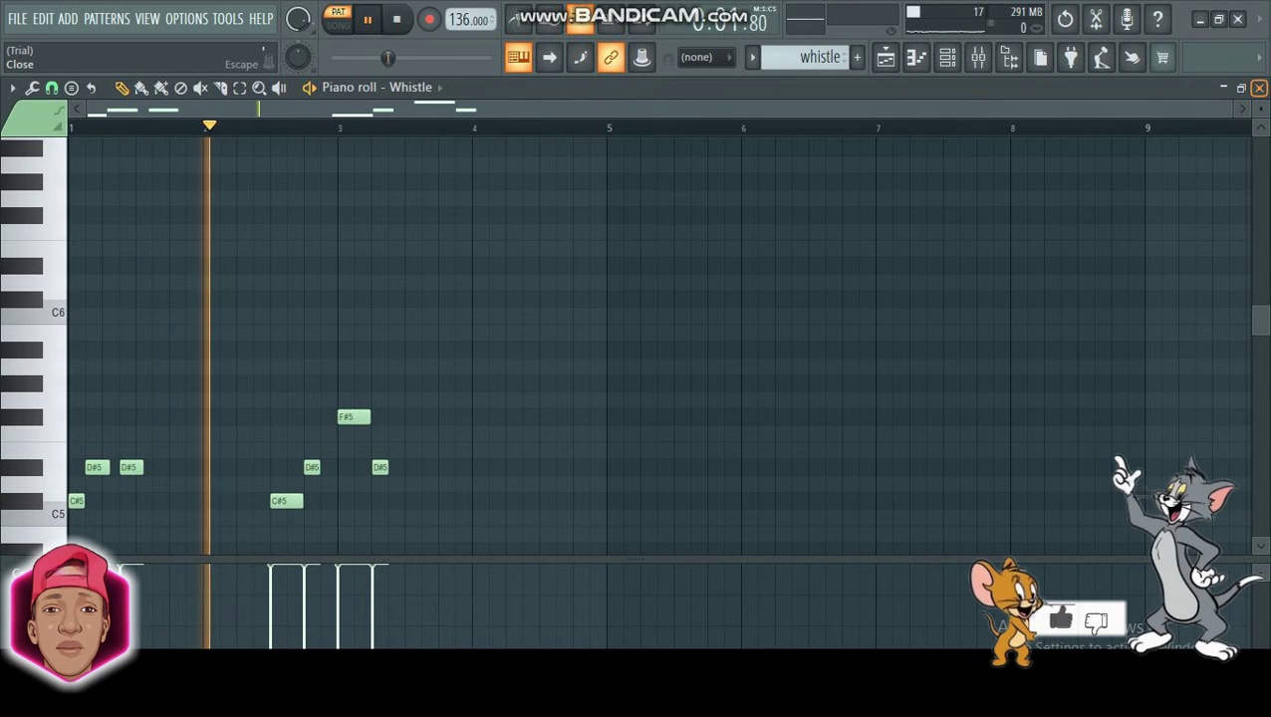
click(1258, 88)
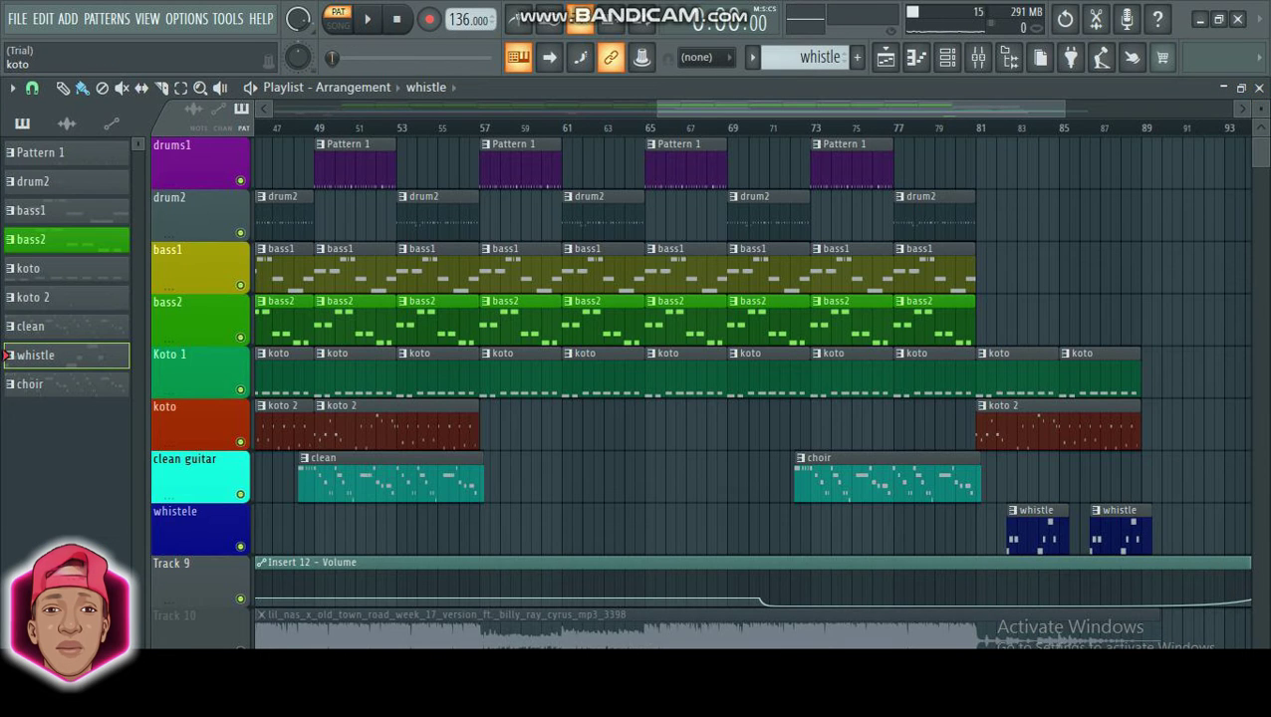
- Open the choir pattern in the Piano roll and play its notes
double_click(83, 384)
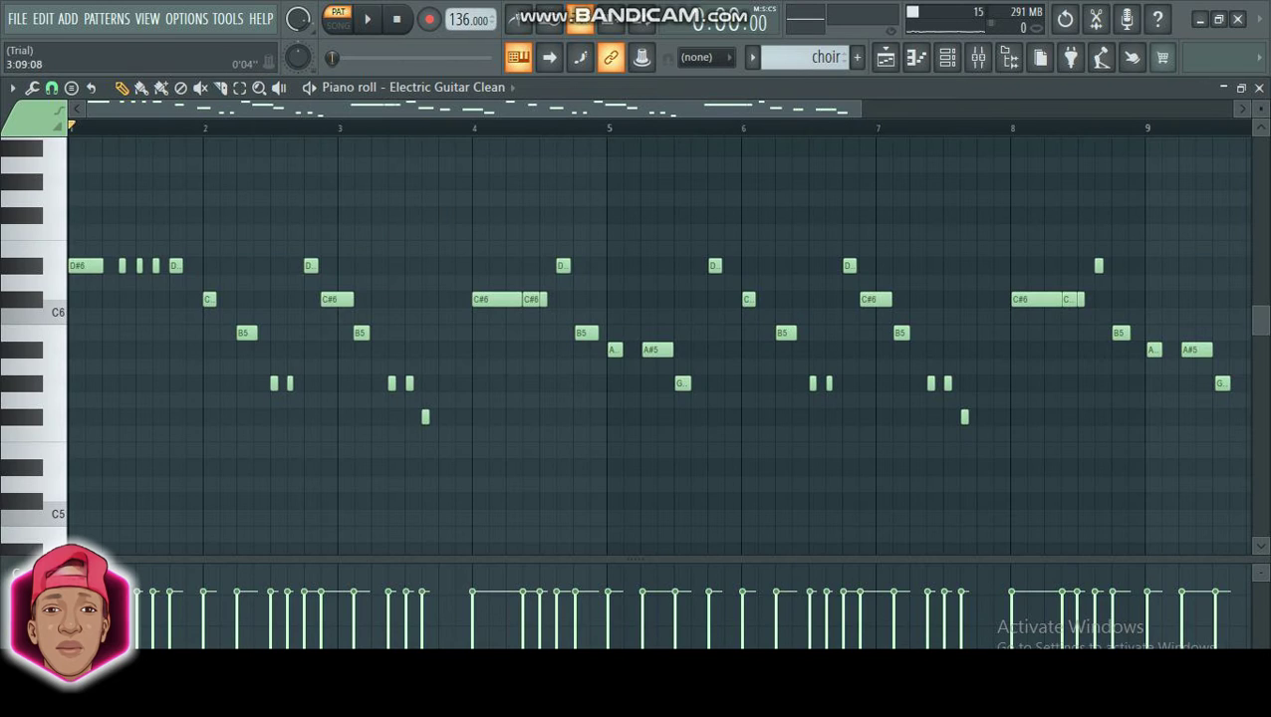
key(space)
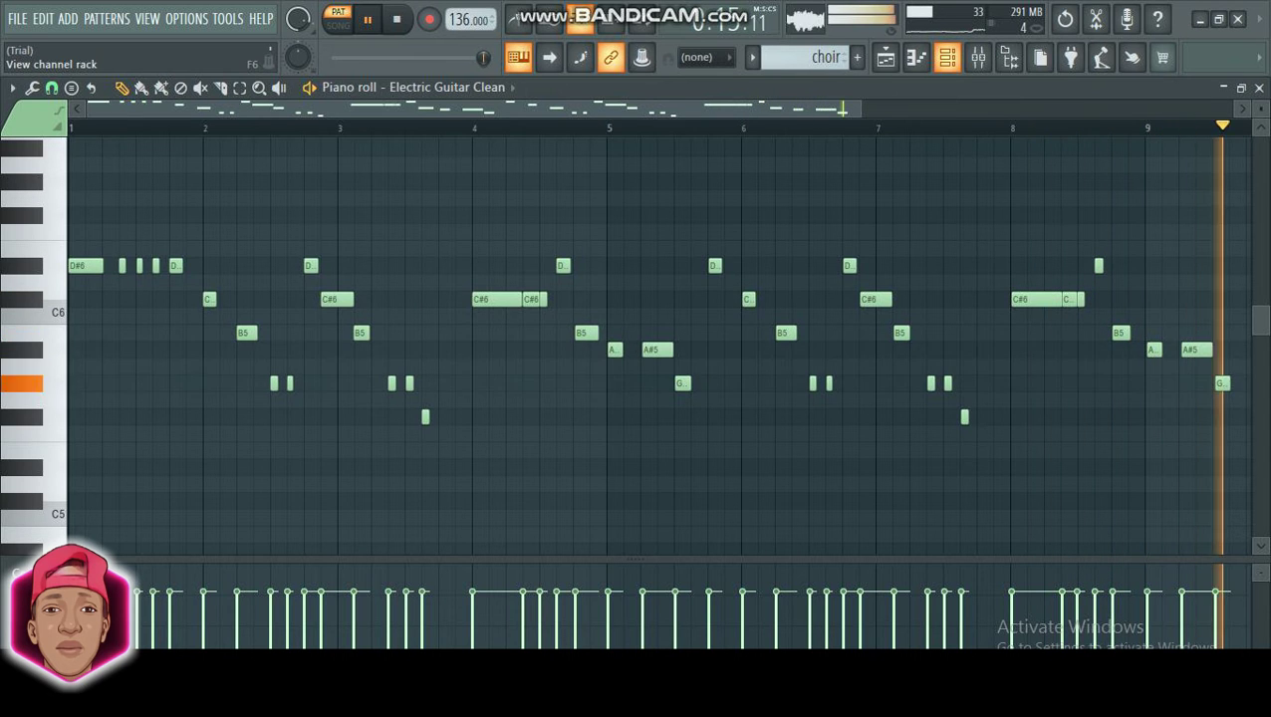
- Inspect the Choir channel's Sytrus settings during playback, stop playback, and close everything back to the Playlist
key(F6)
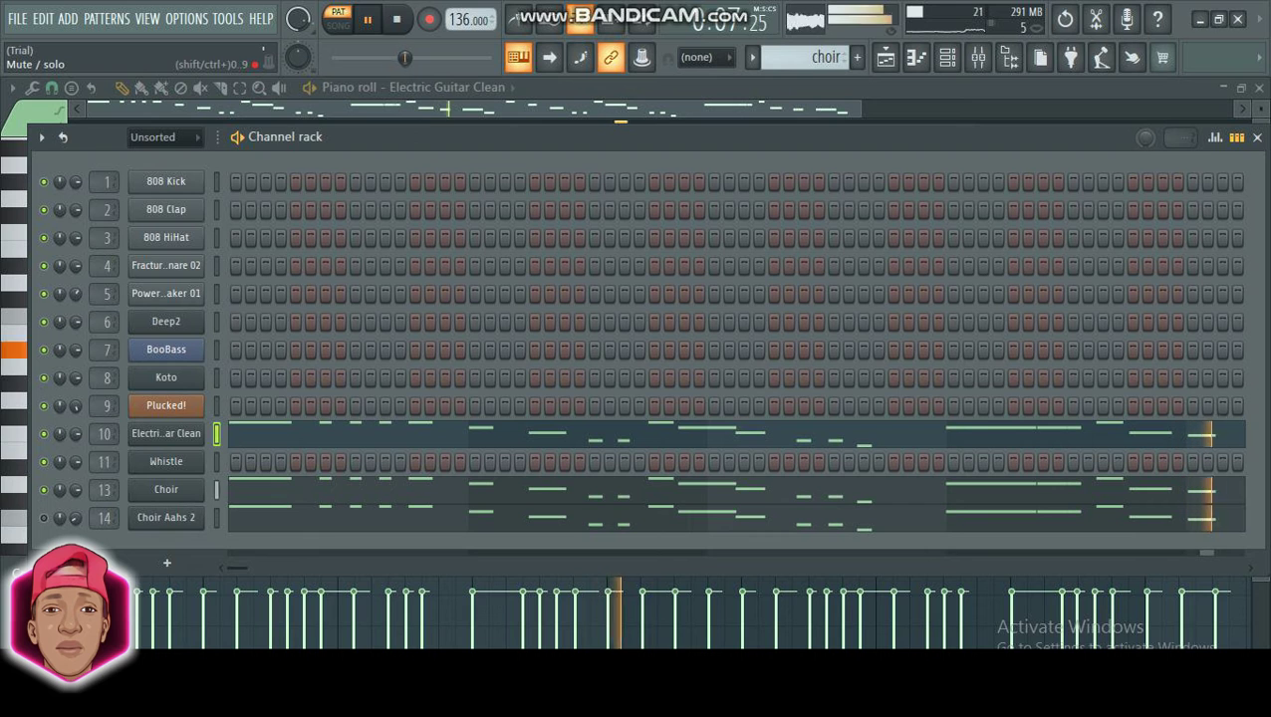
click(166, 489)
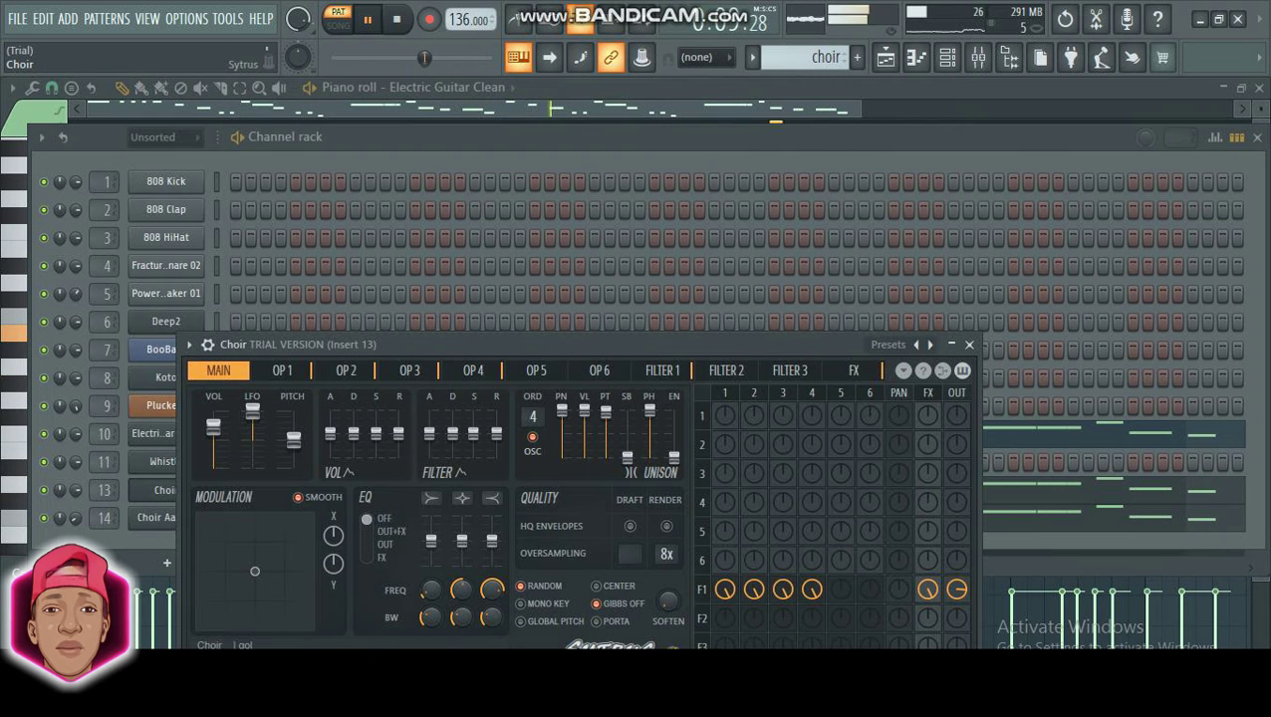
drag(478, 345, 531, 139)
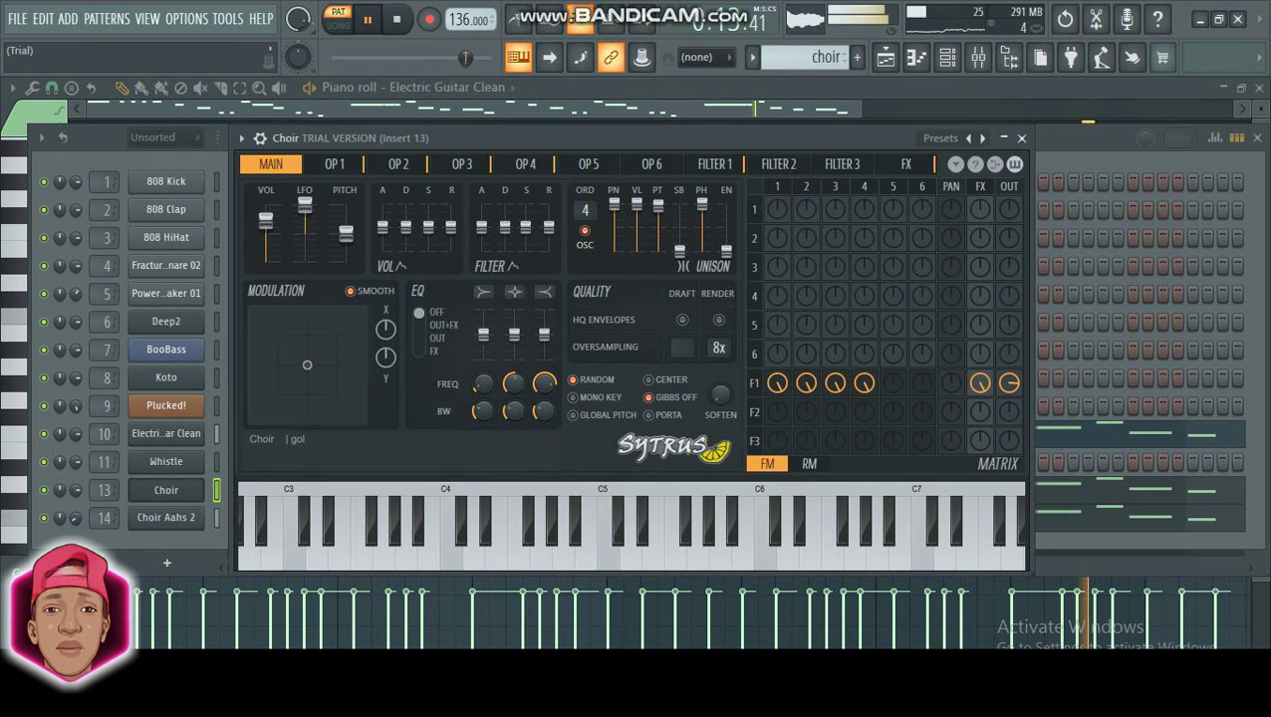
key(space)
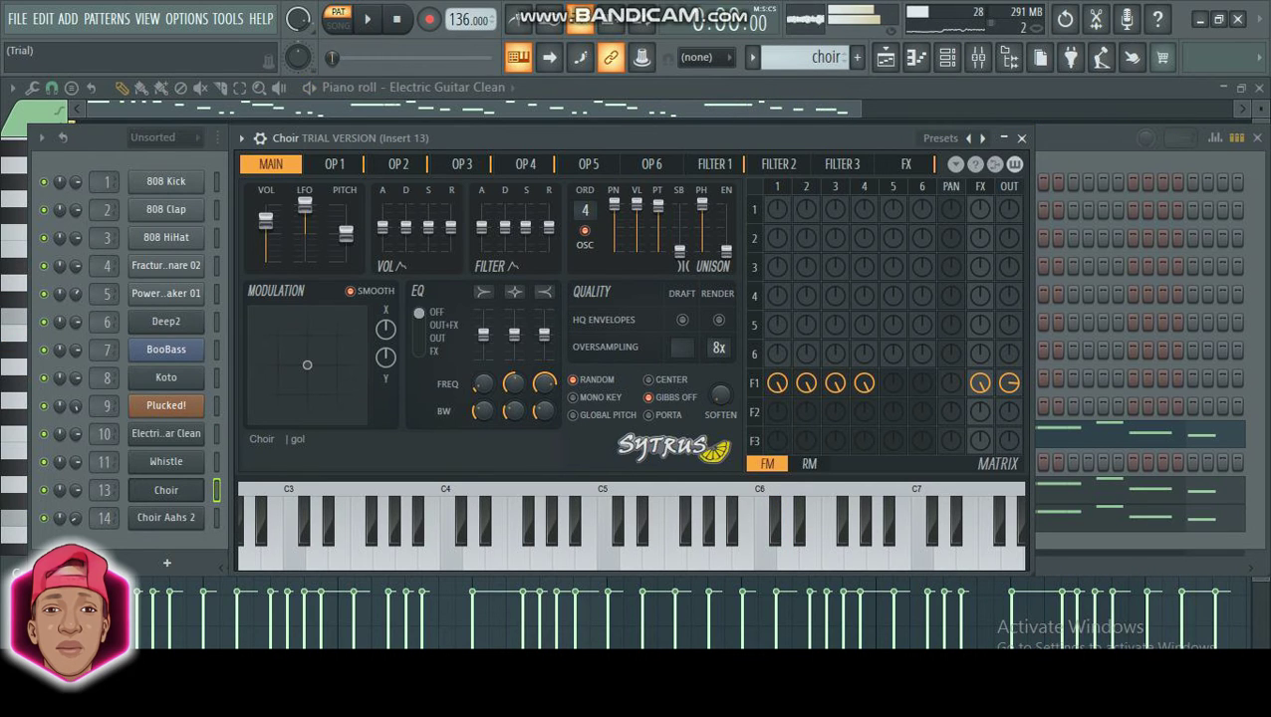
click(1020, 138)
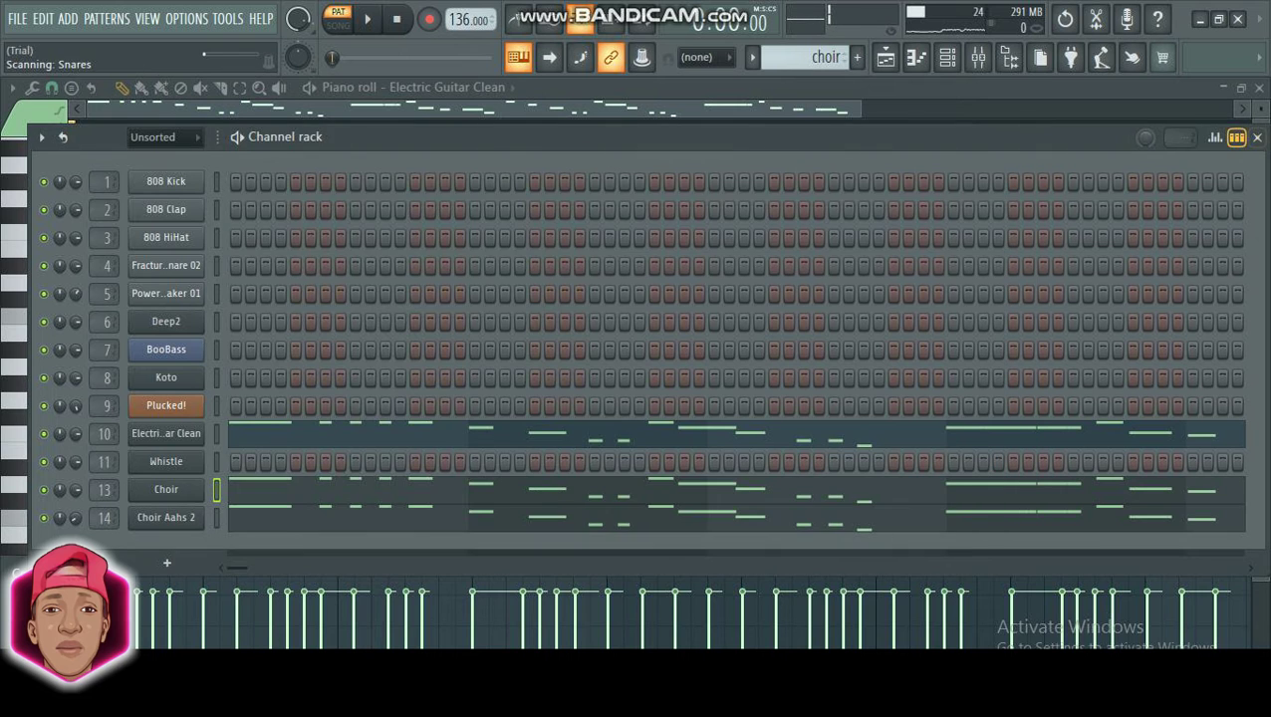
click(966, 428)
key(Escape)
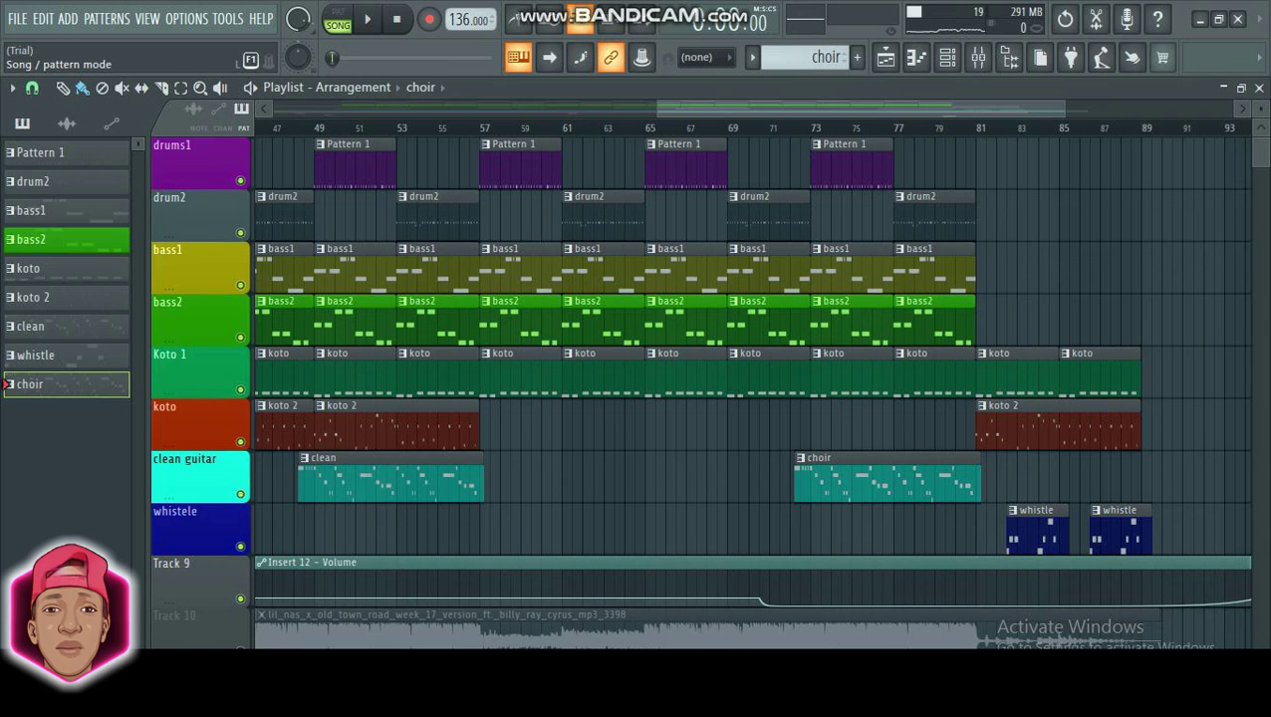
- Fit the whole arrangement in the Playlist and play it from the start in song mode
drag(659, 109, 273, 108)
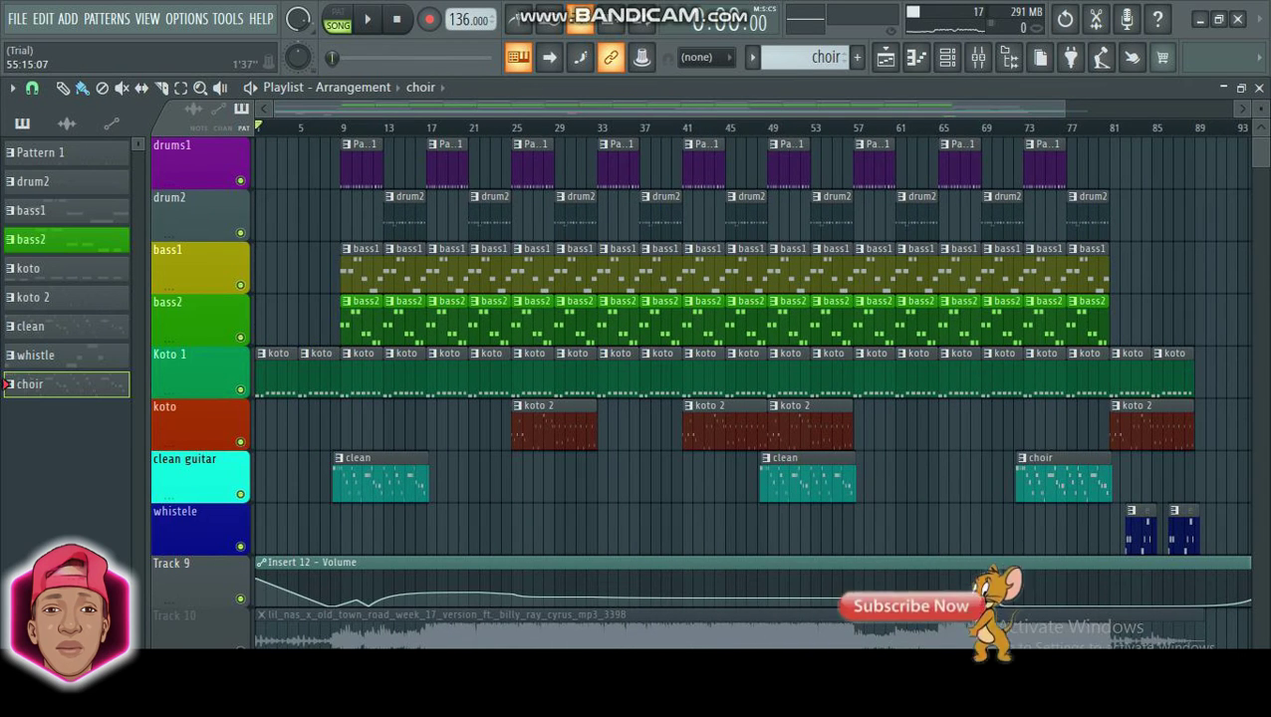
drag(1065, 108, 1134, 108)
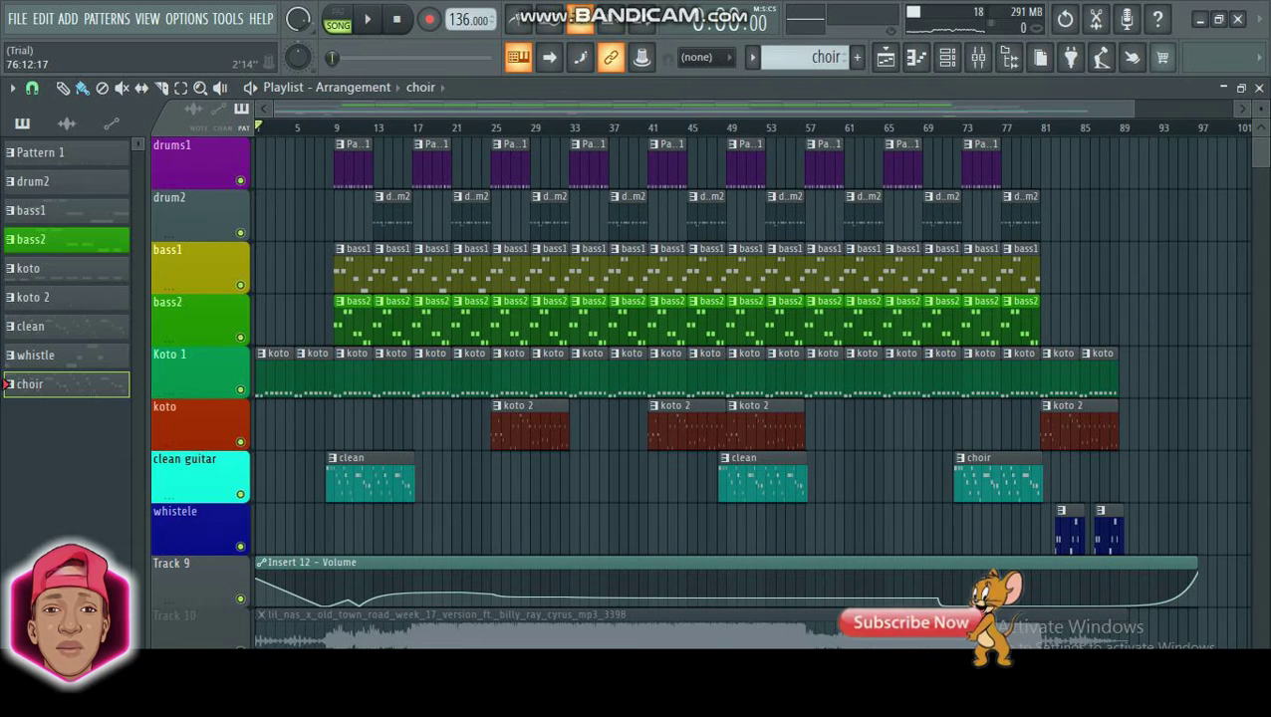
key(space)
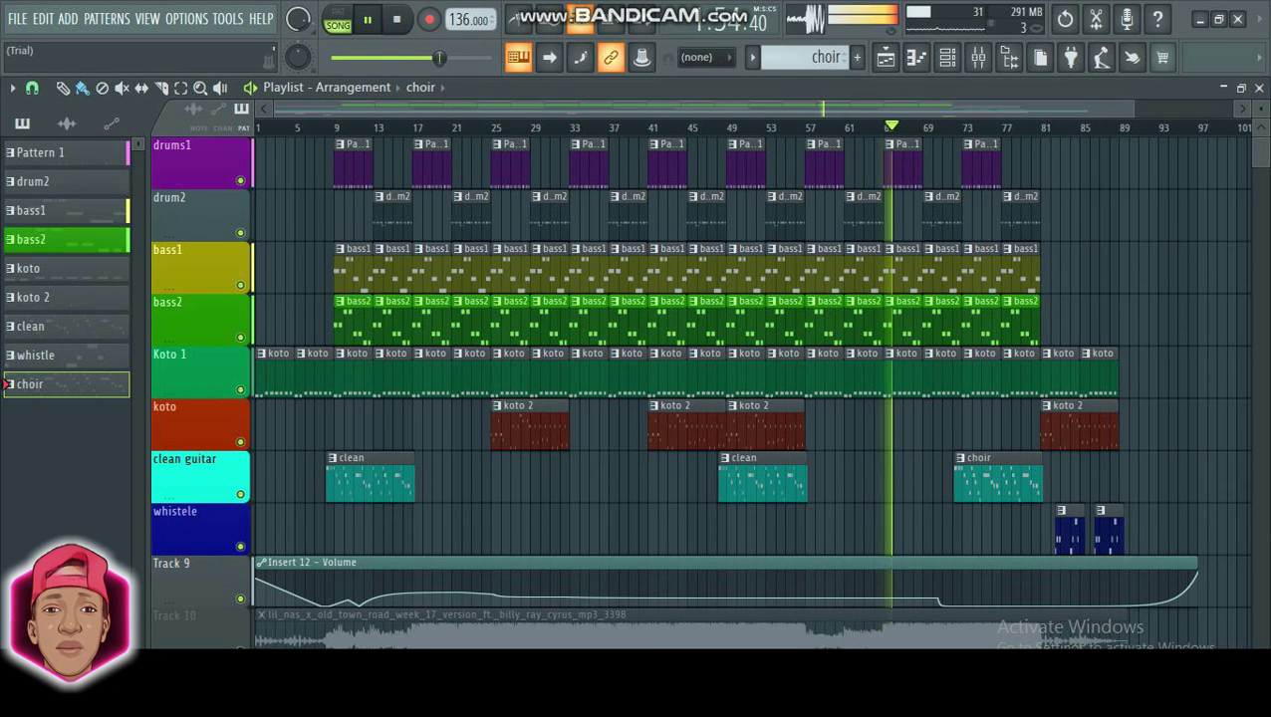
- Check the mixer levels during song playback, return to the Playlist, and stop the song near its end
click(978, 57)
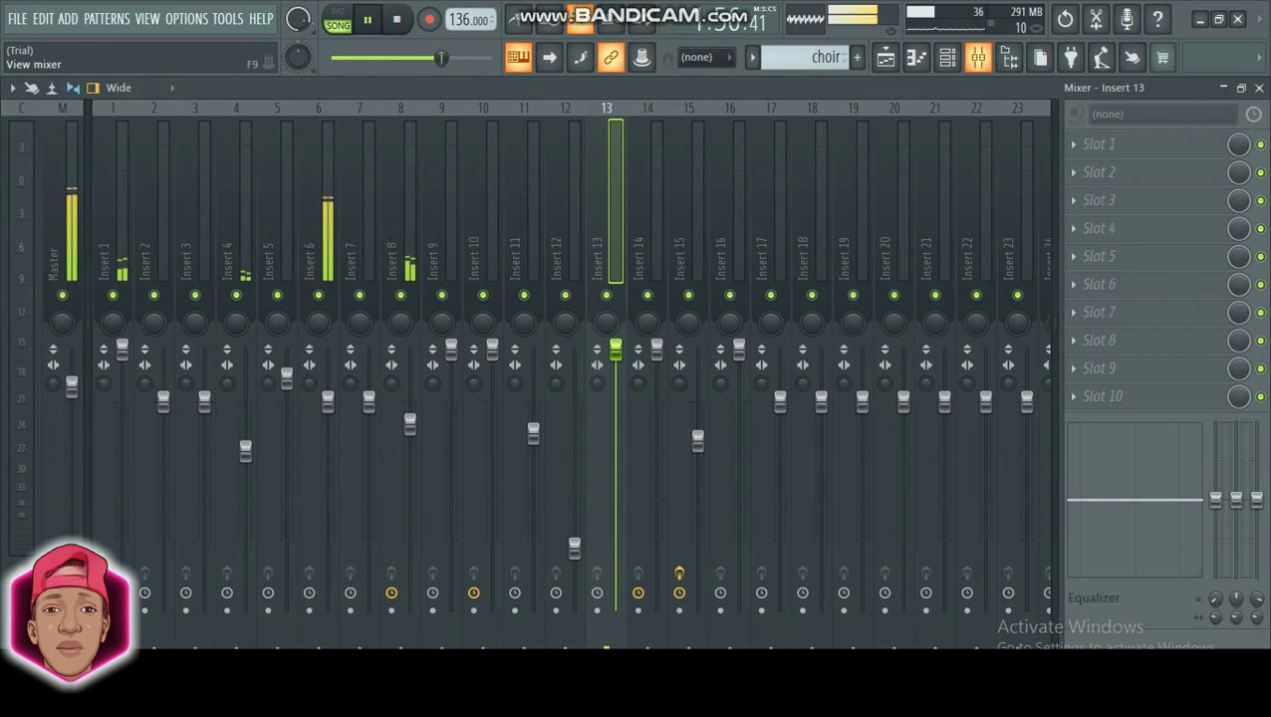
click(978, 57)
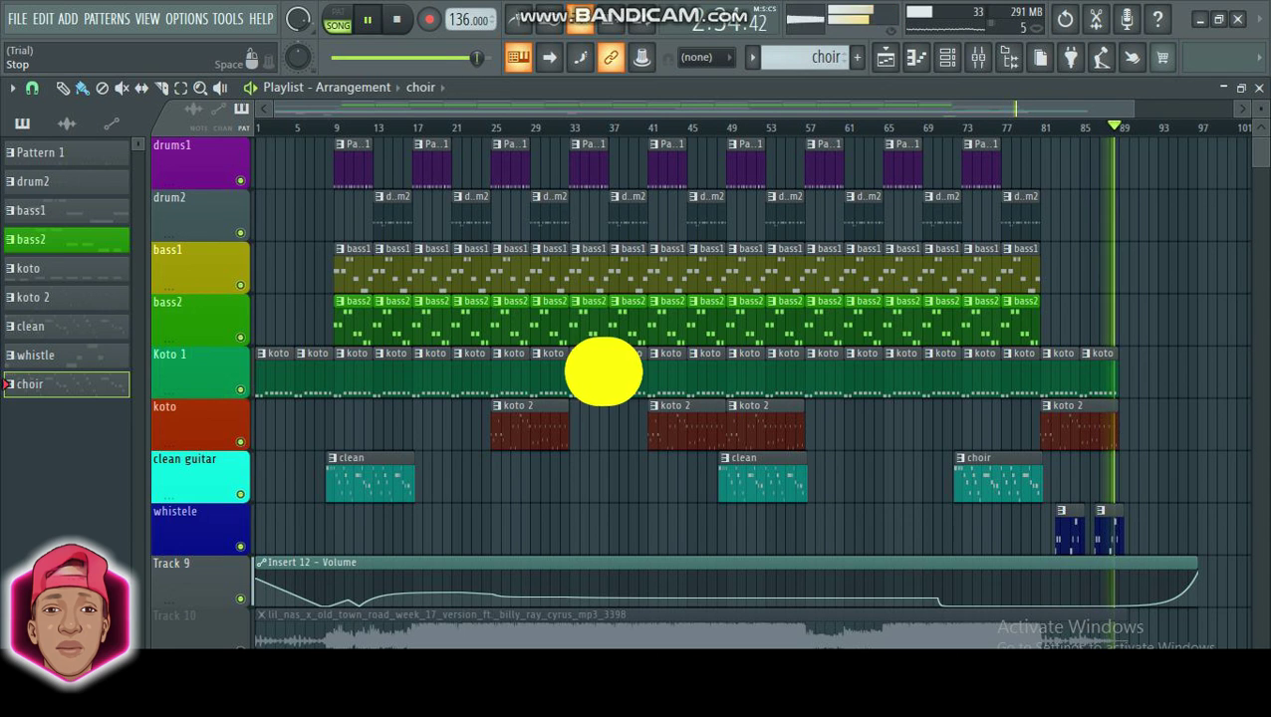
key(space)
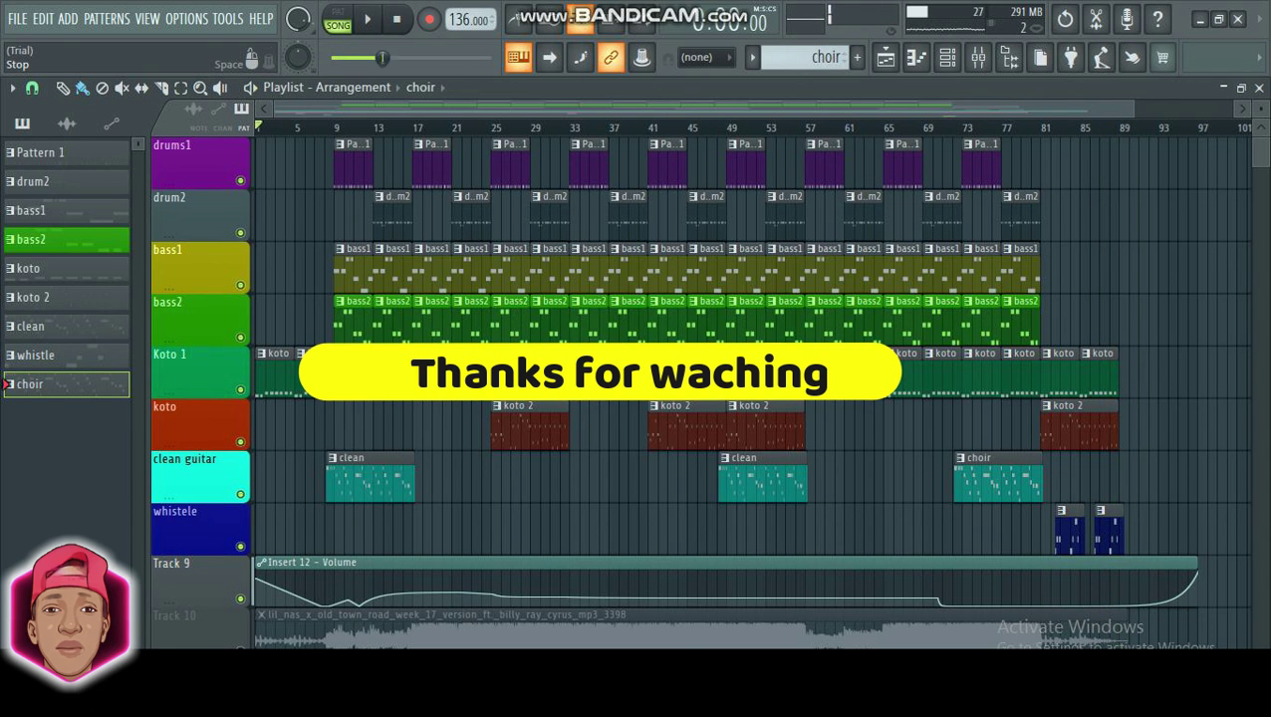